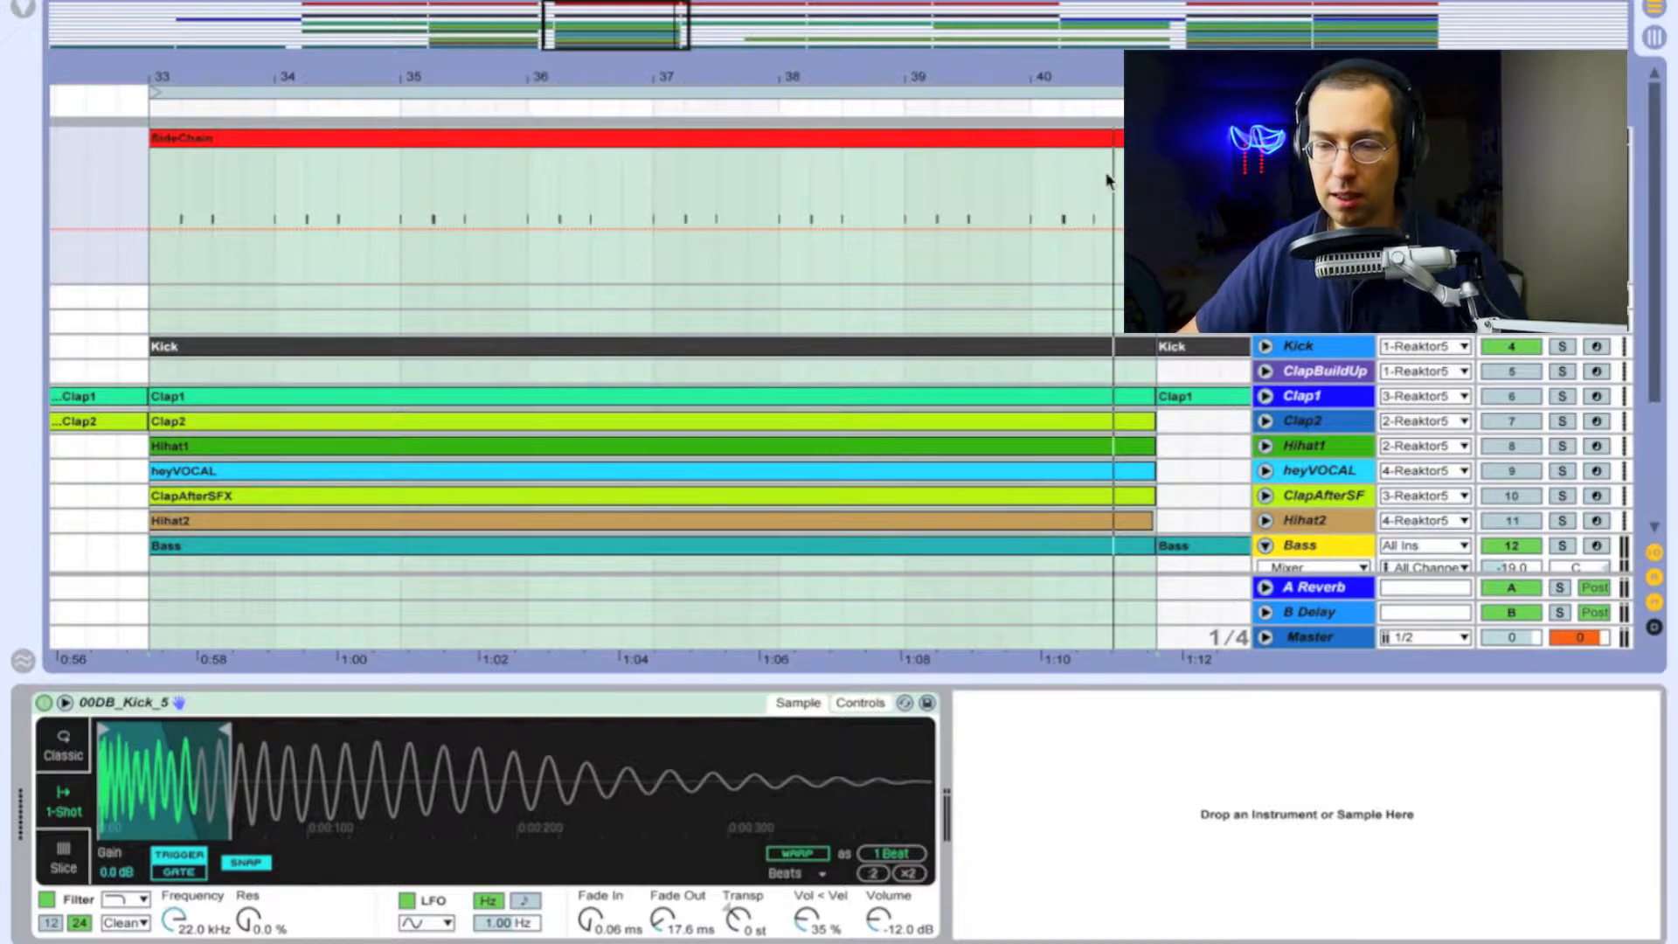
Step: Unfold the Kick track to show its notes and add a Compressor audio effect to the Bass track after VacuumPro
click(1264, 346)
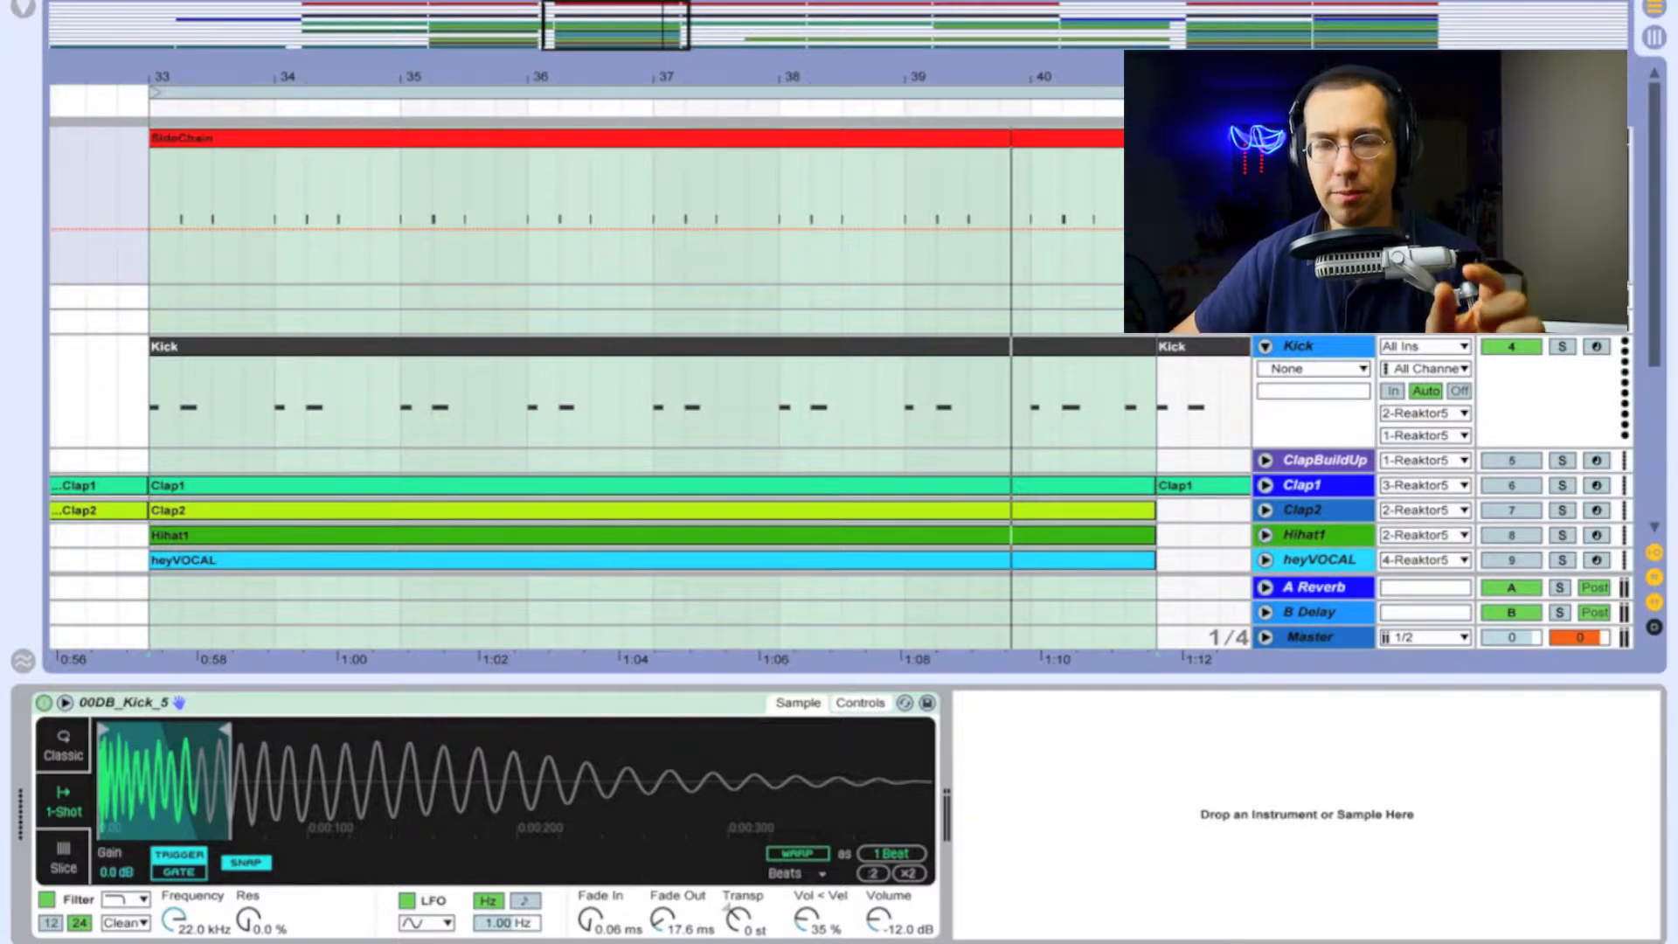
scroll(1355, 412, down, 3)
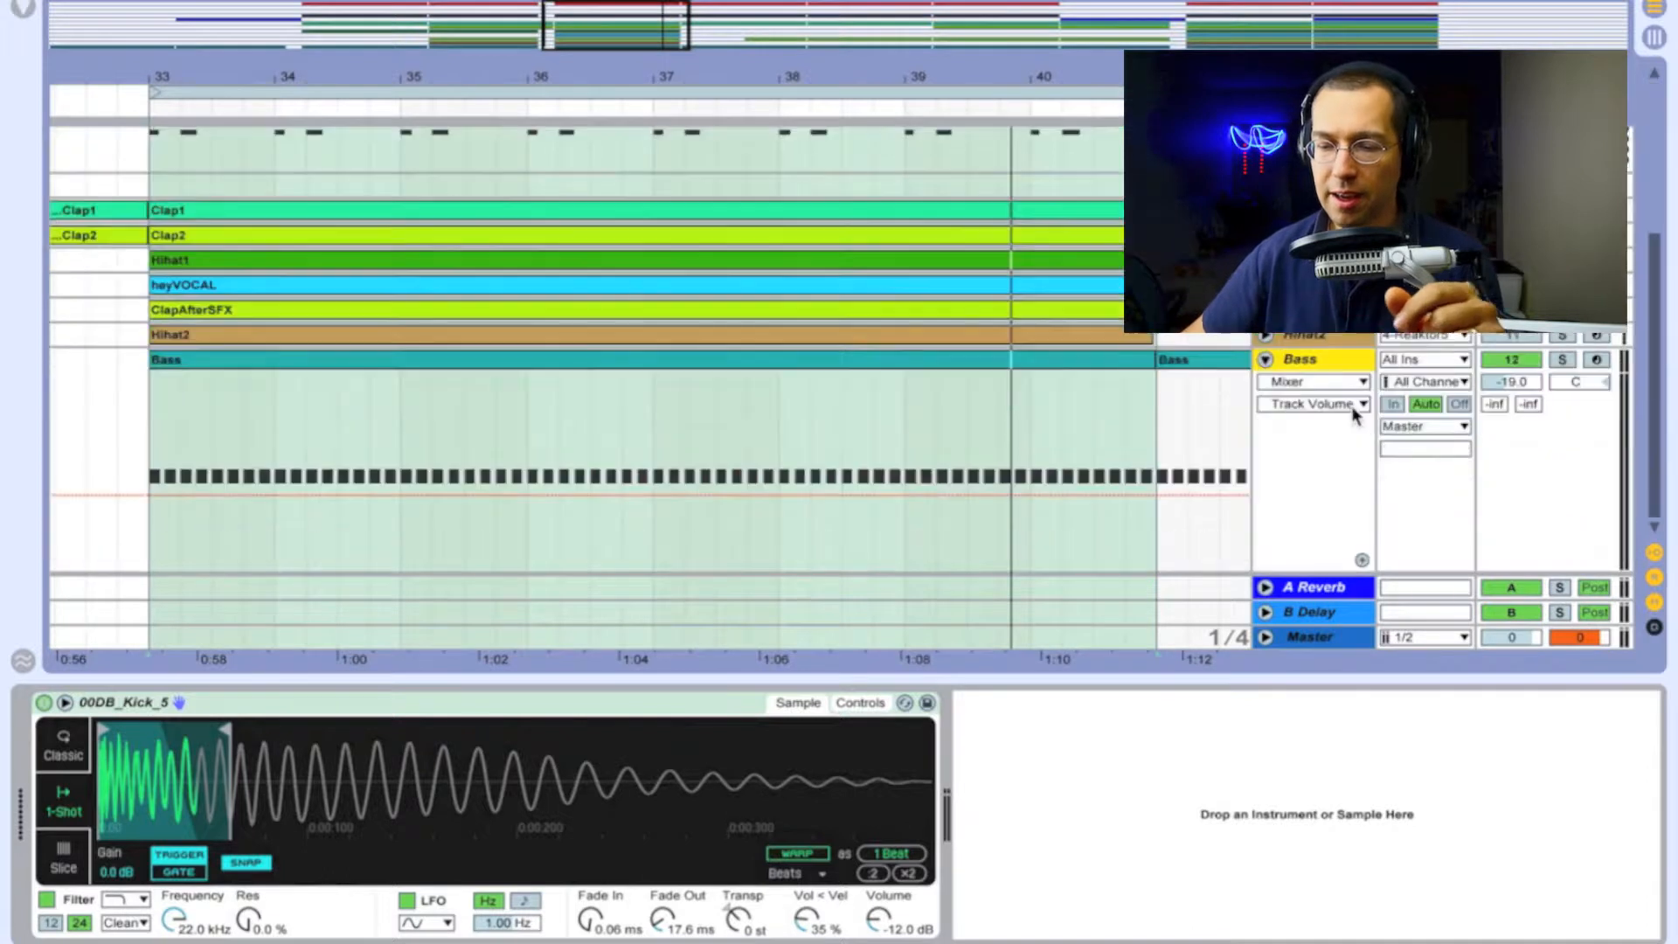
click(1321, 365)
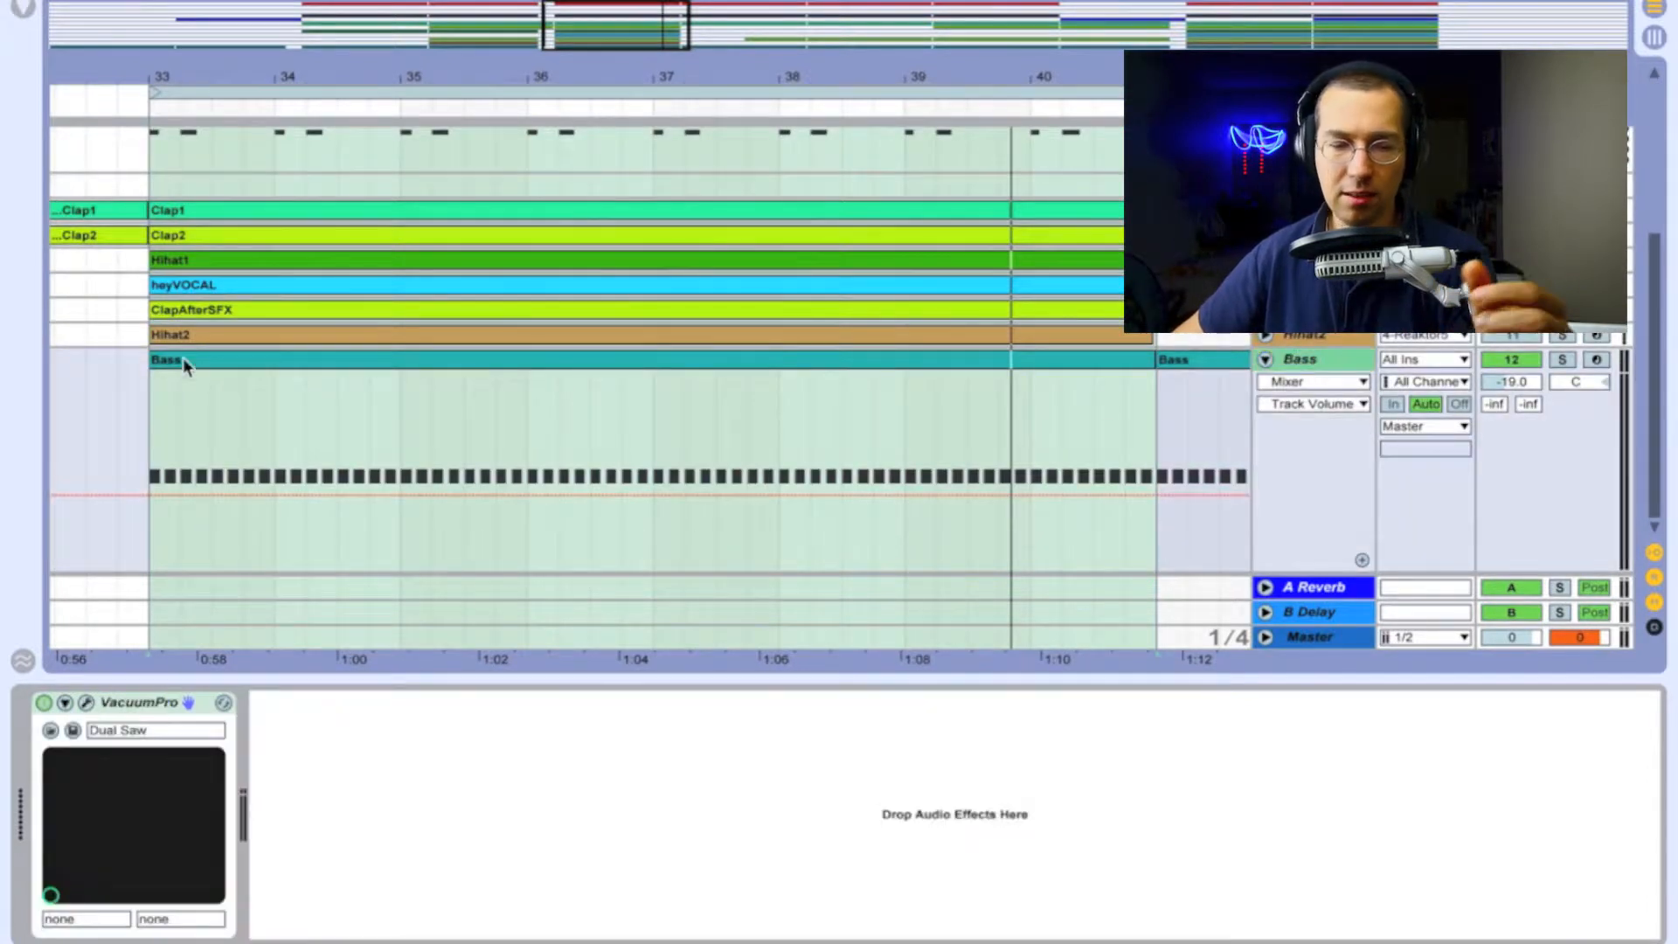
click(25, 14)
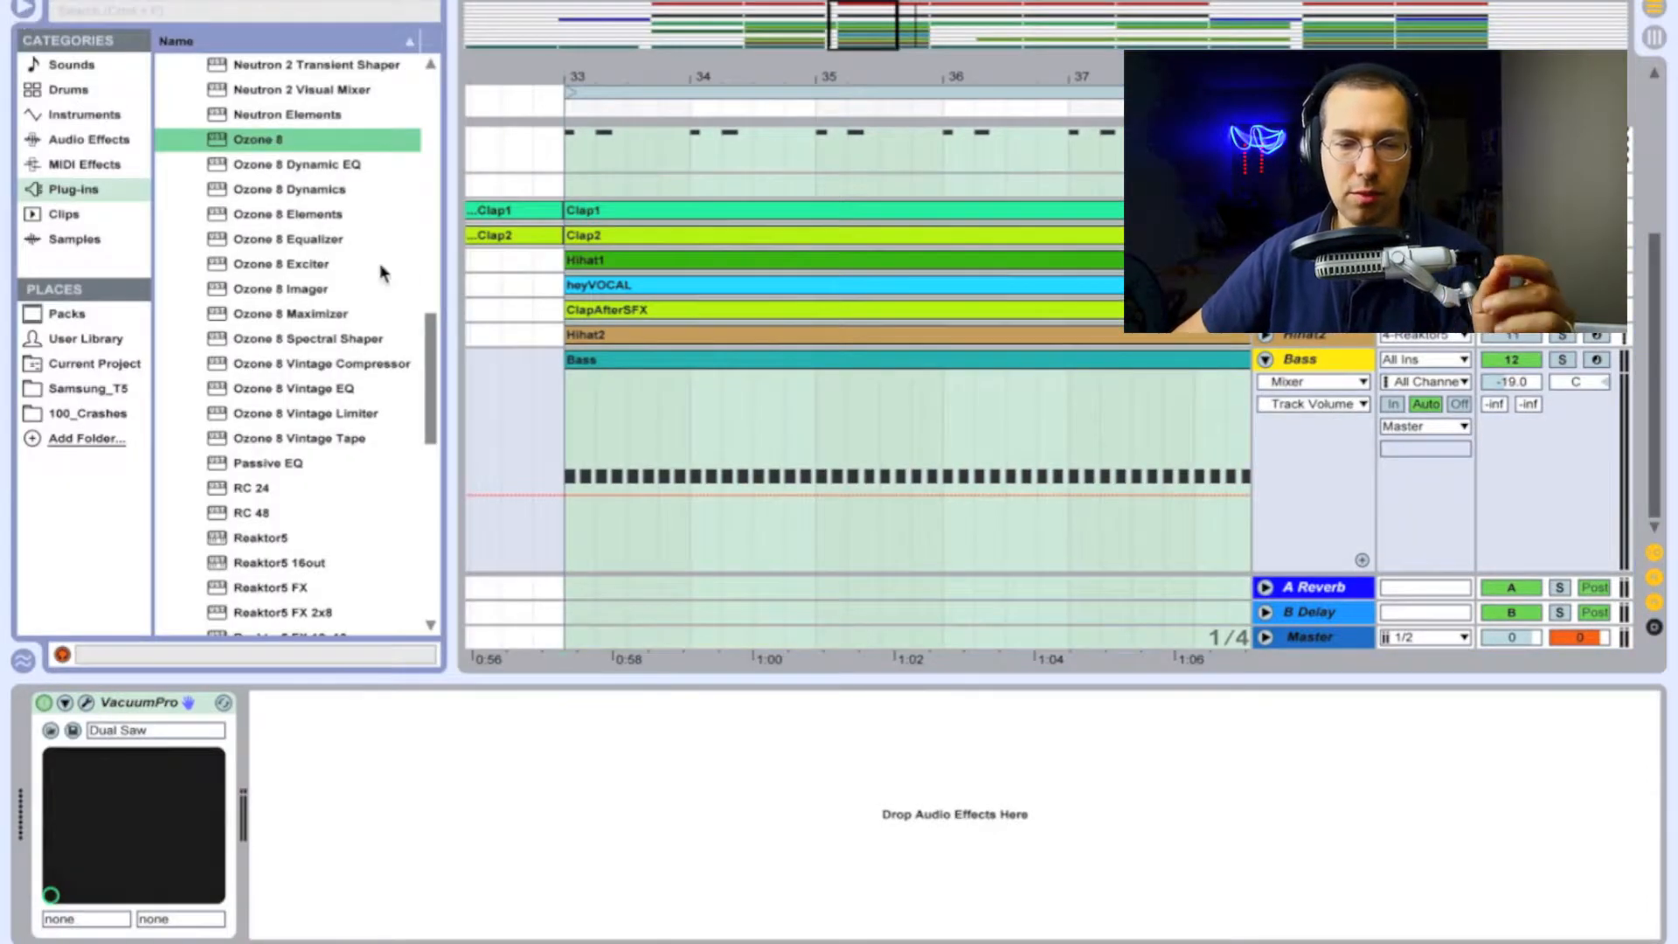
click(95, 141)
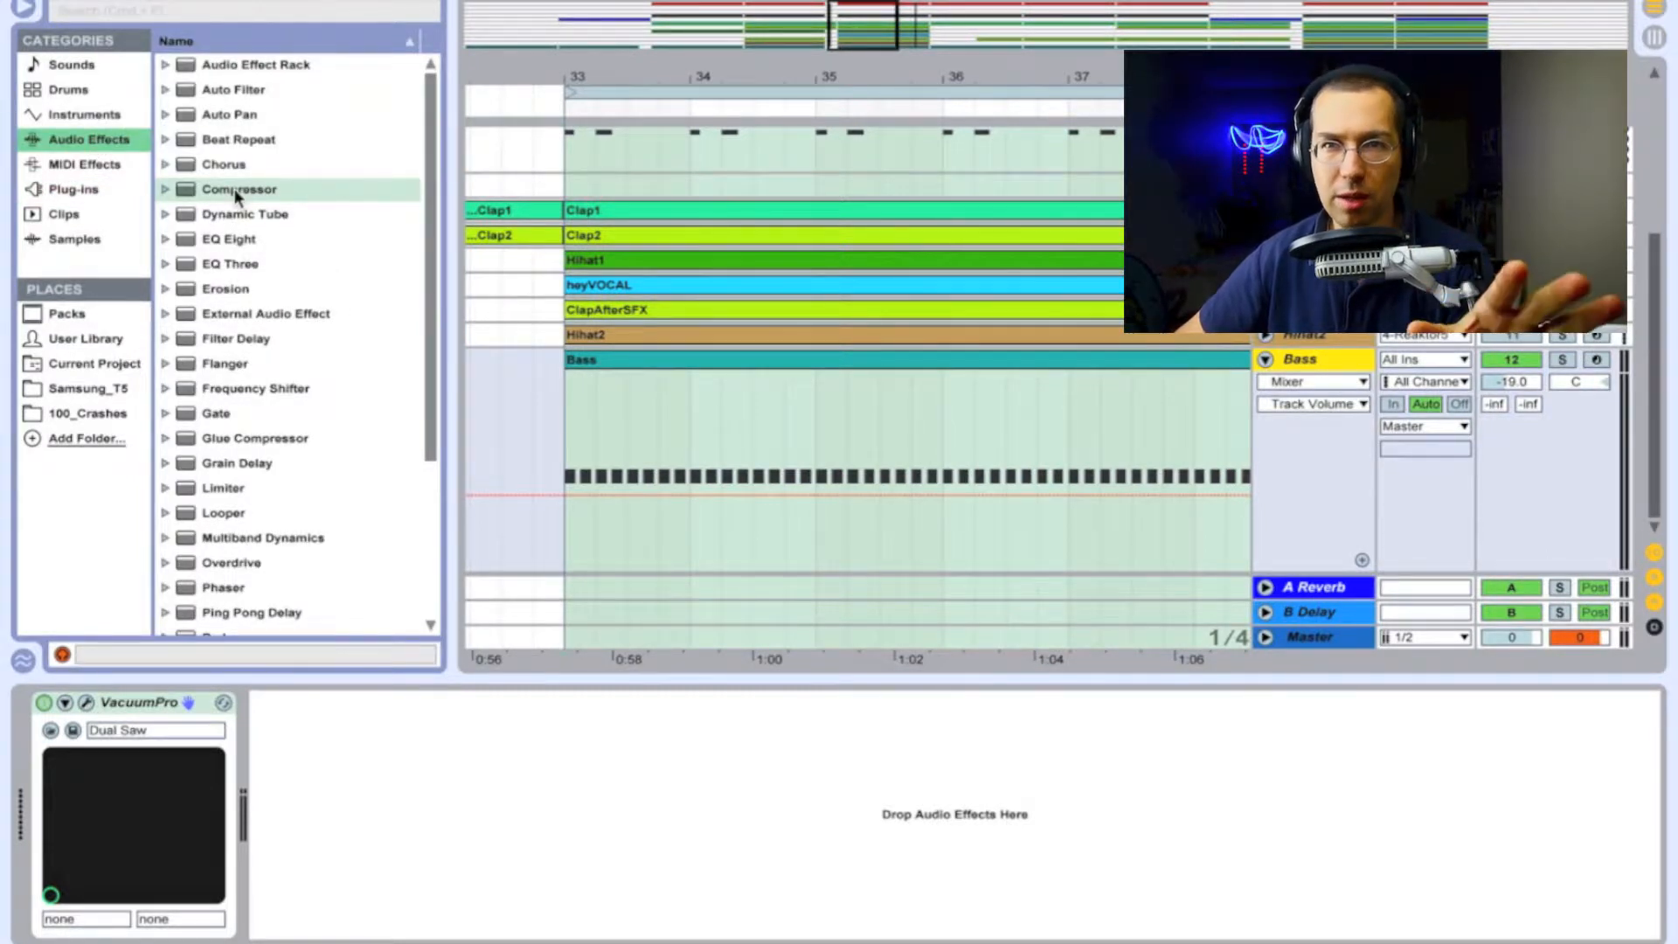
drag(221, 194, 341, 831)
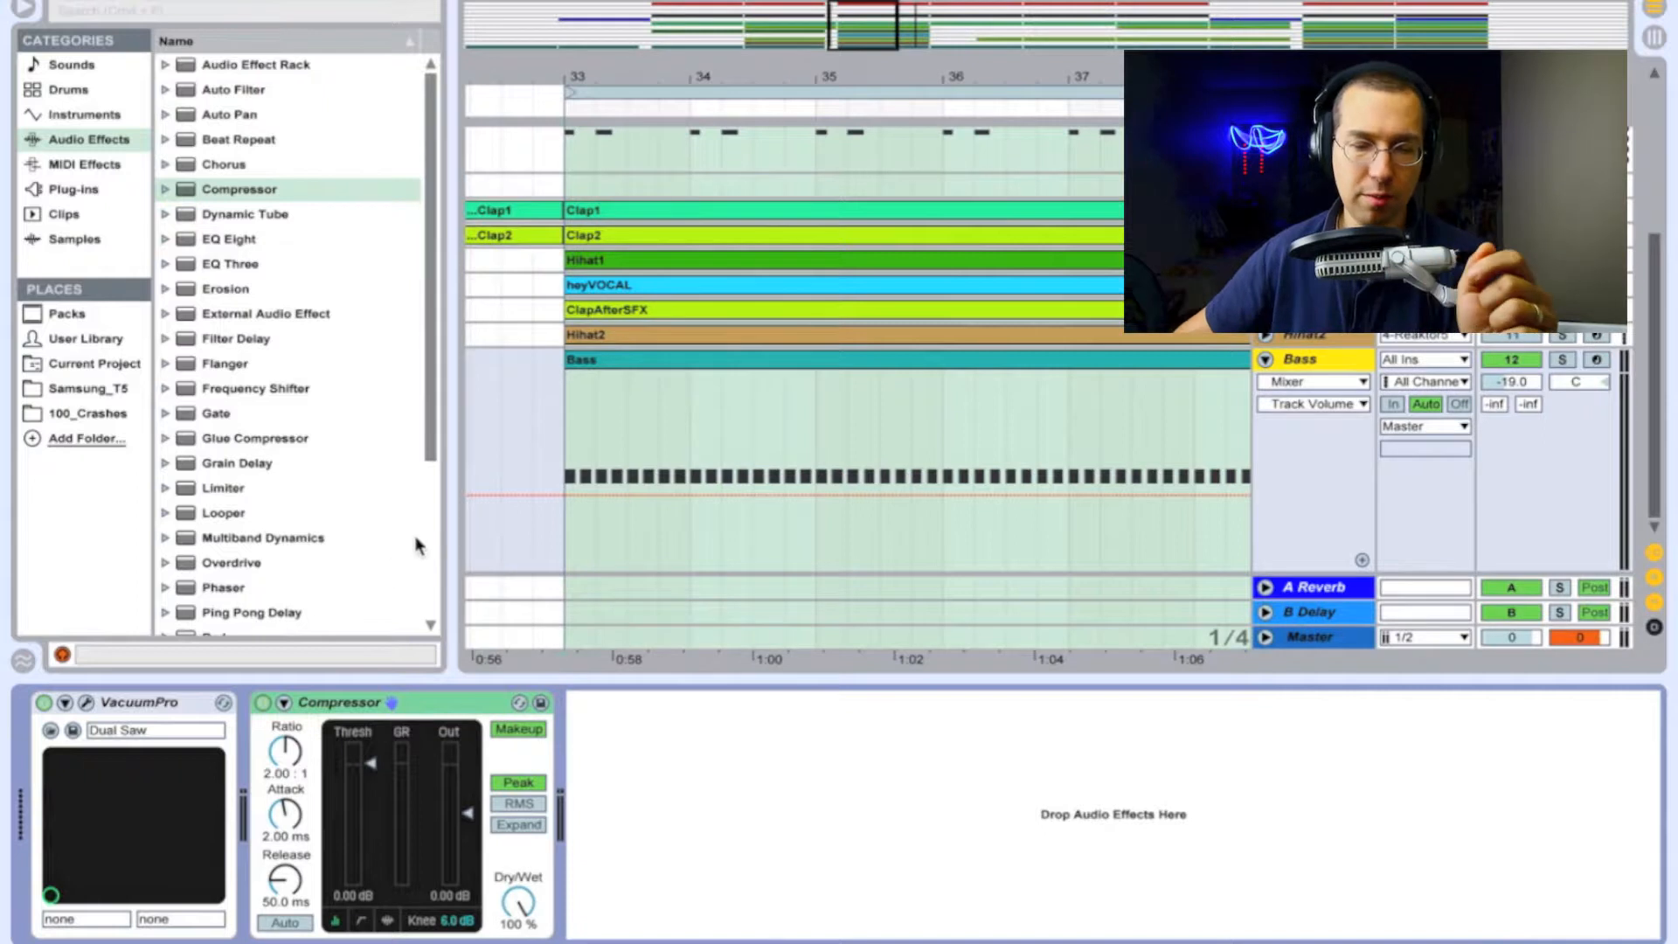
click(33, 10)
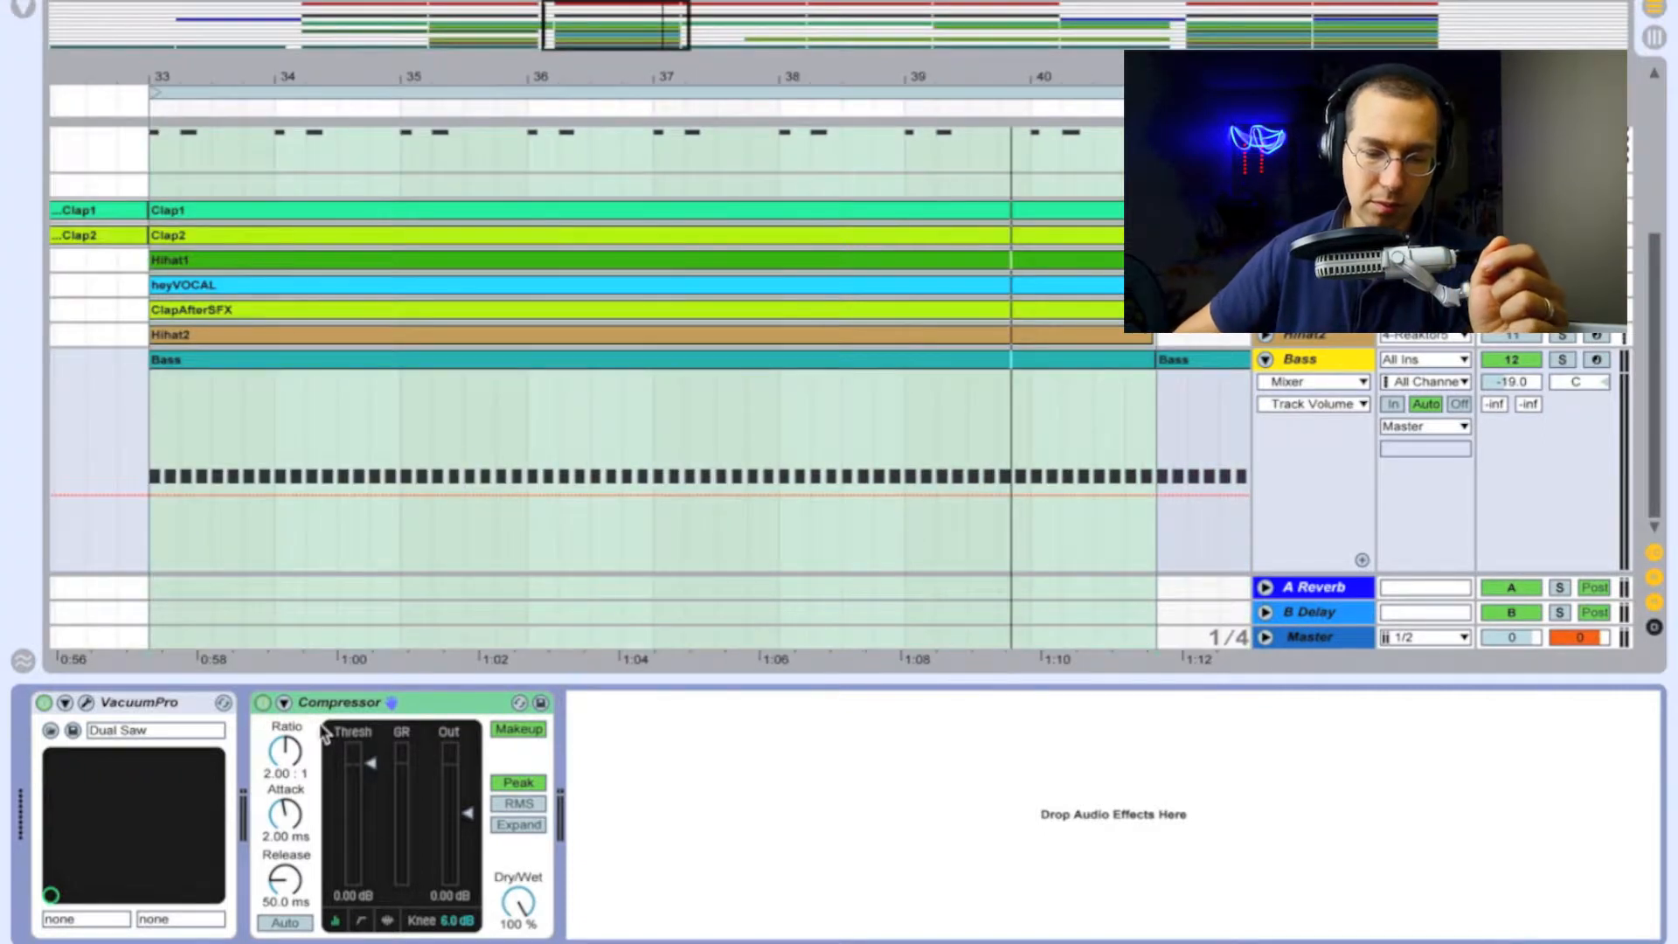
Step: Enable the Compressor's sidechain on the Bass track, taking its audio from the SideChain track at Pre FX
click(284, 703)
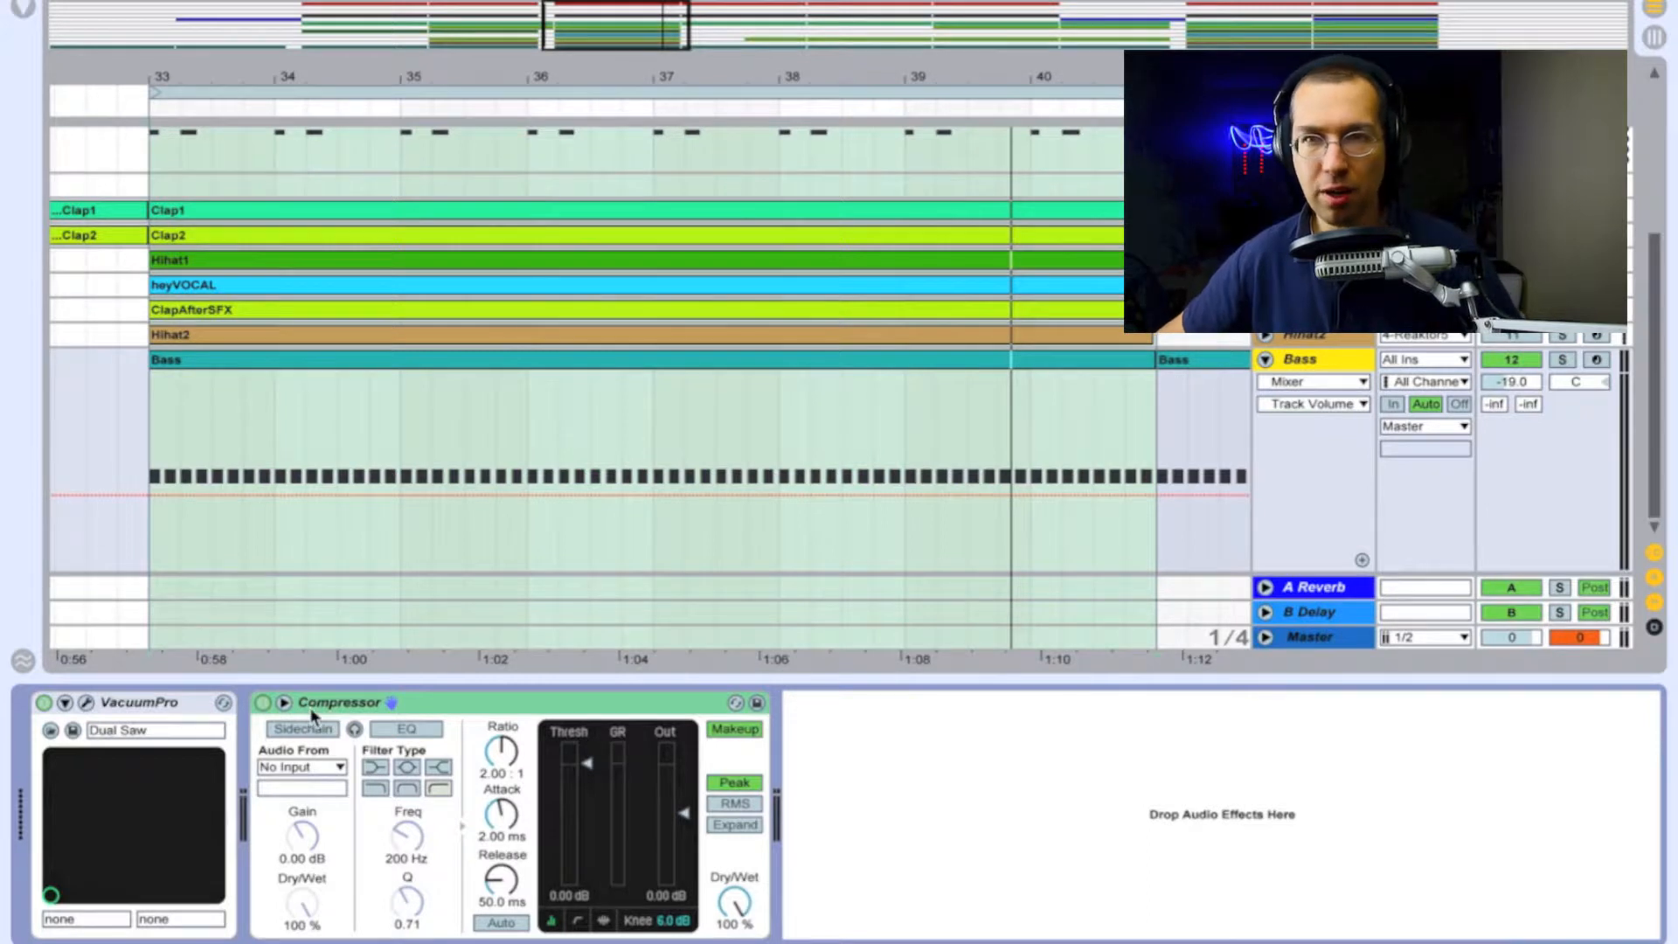
click(297, 727)
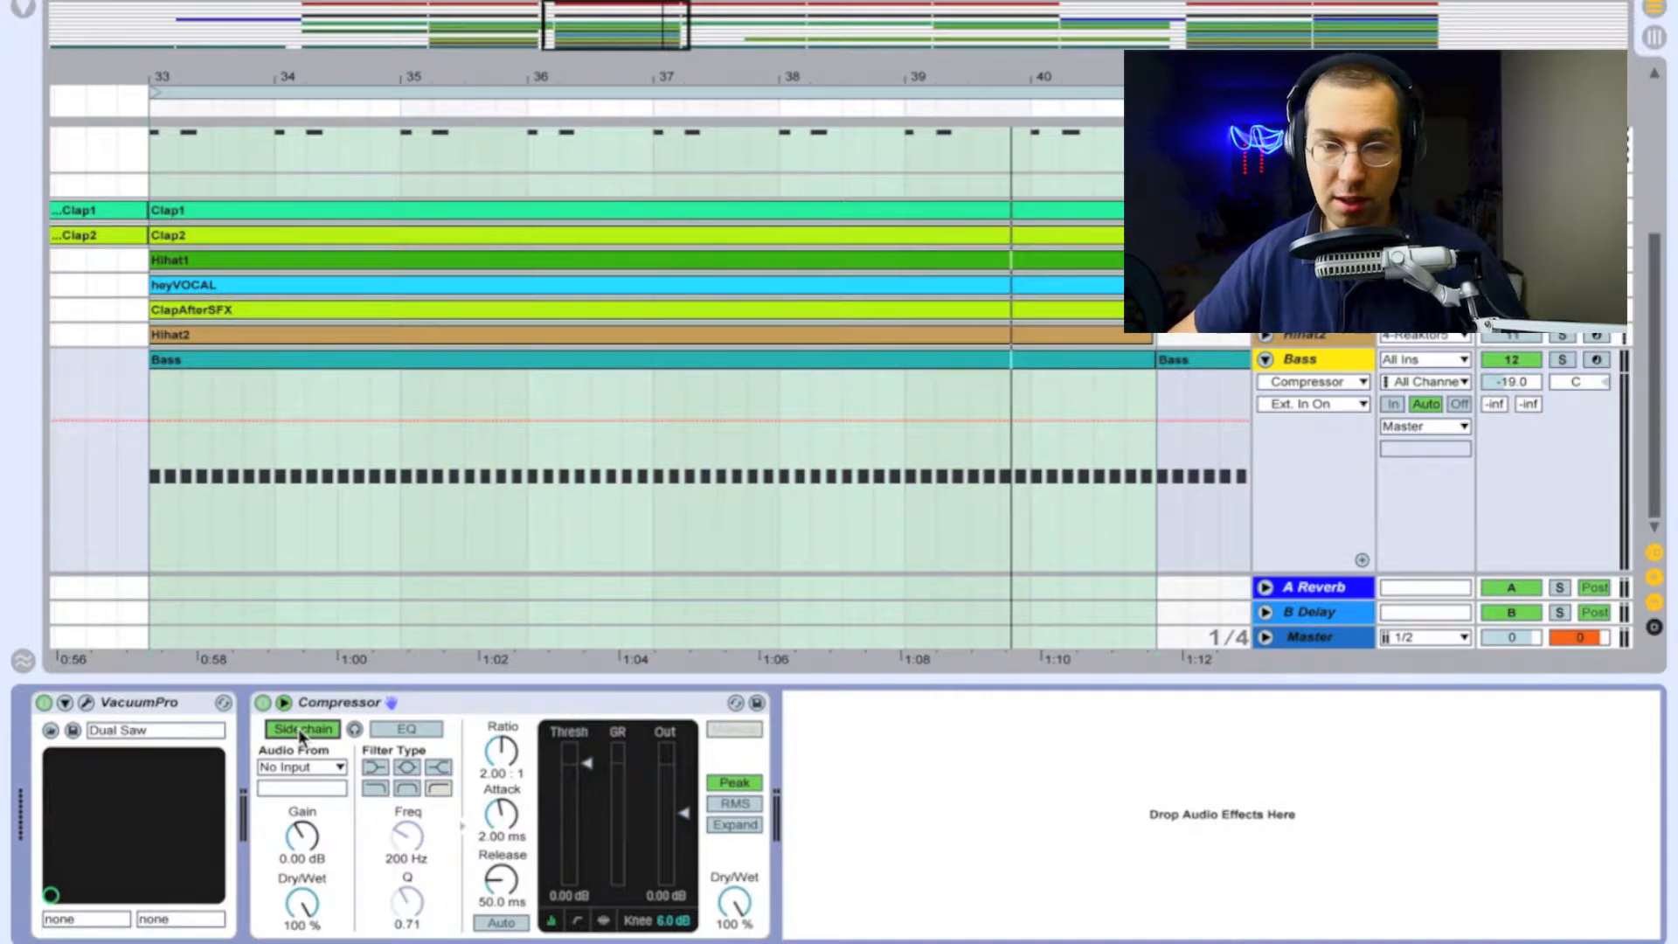
click(322, 768)
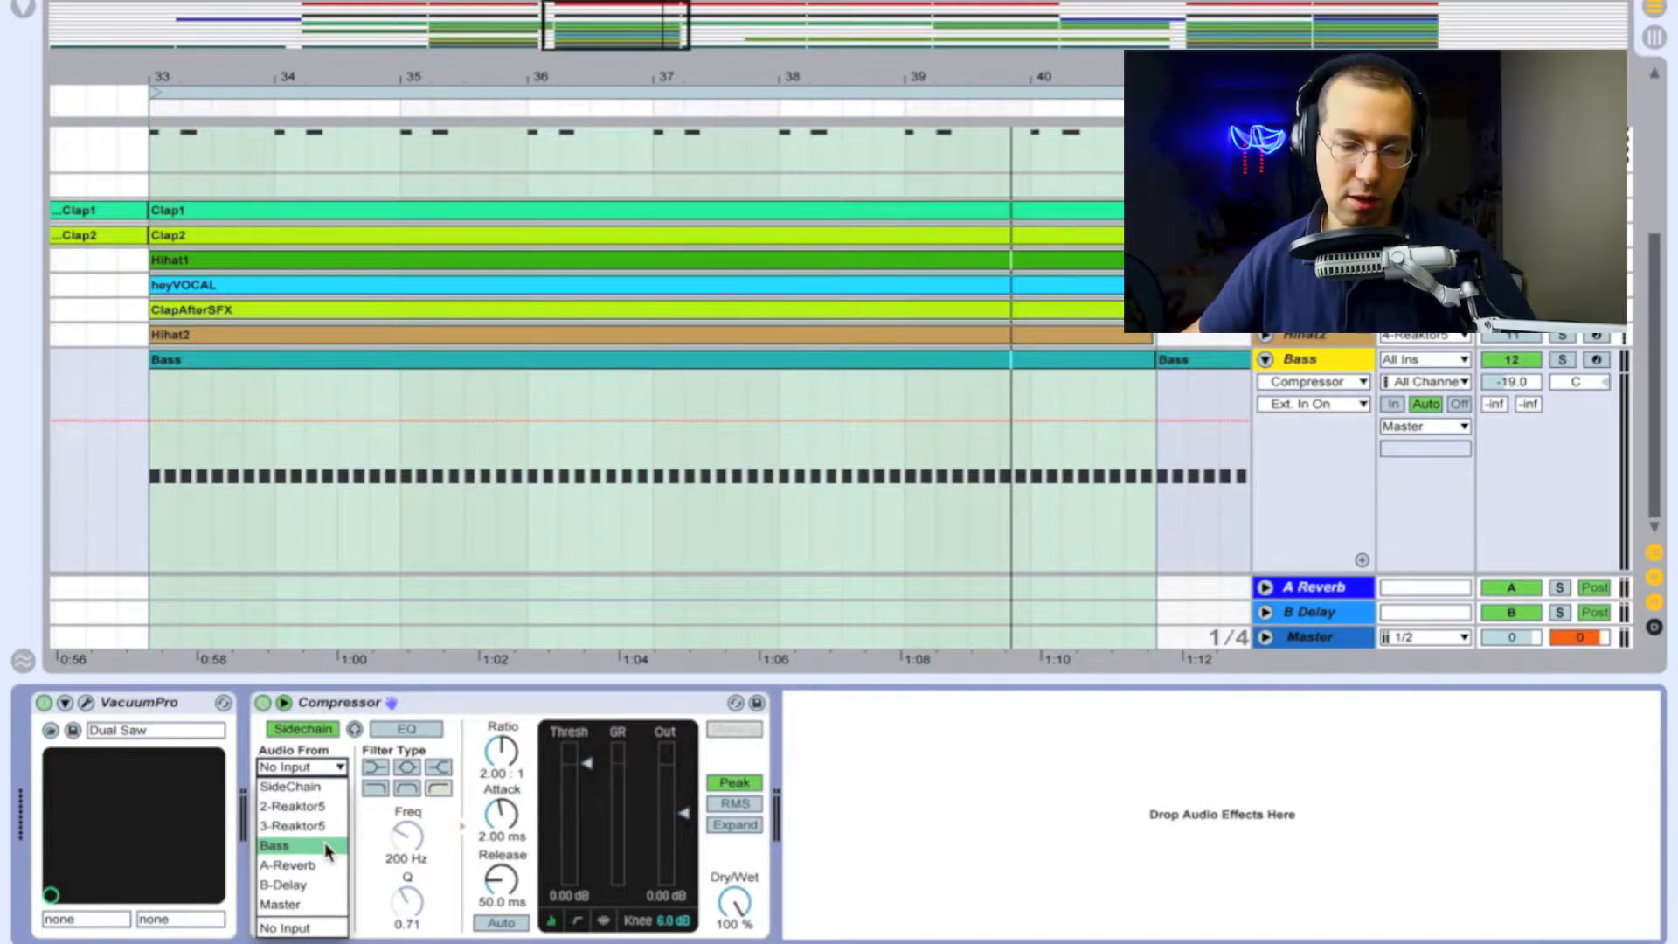
click(296, 789)
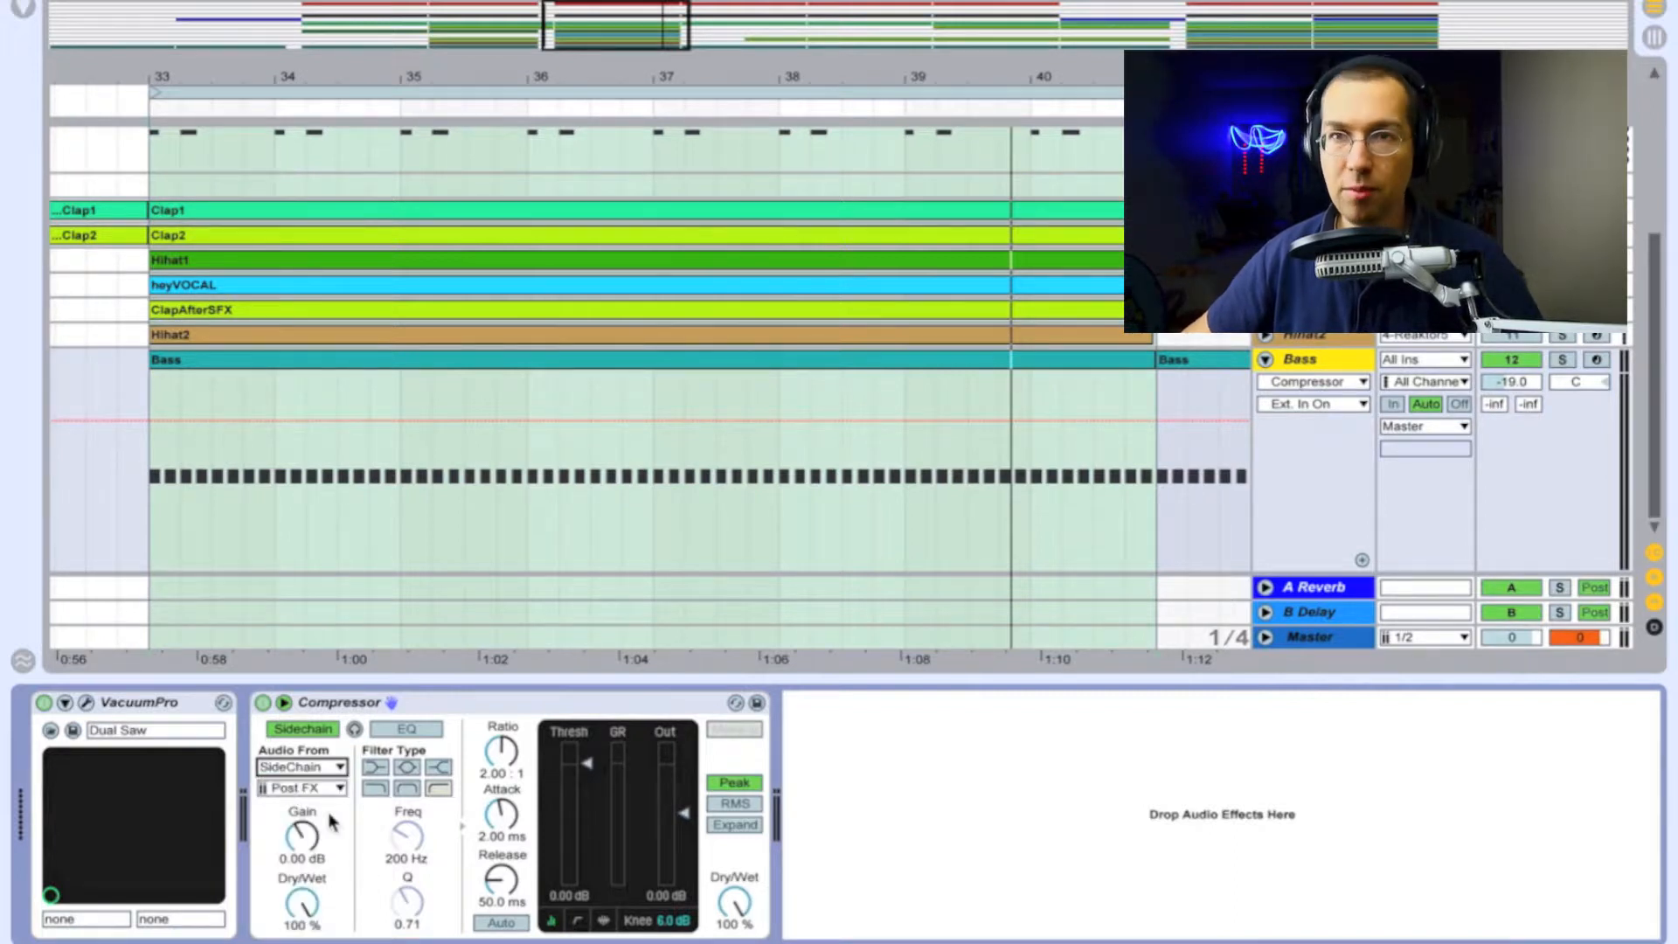
click(330, 789)
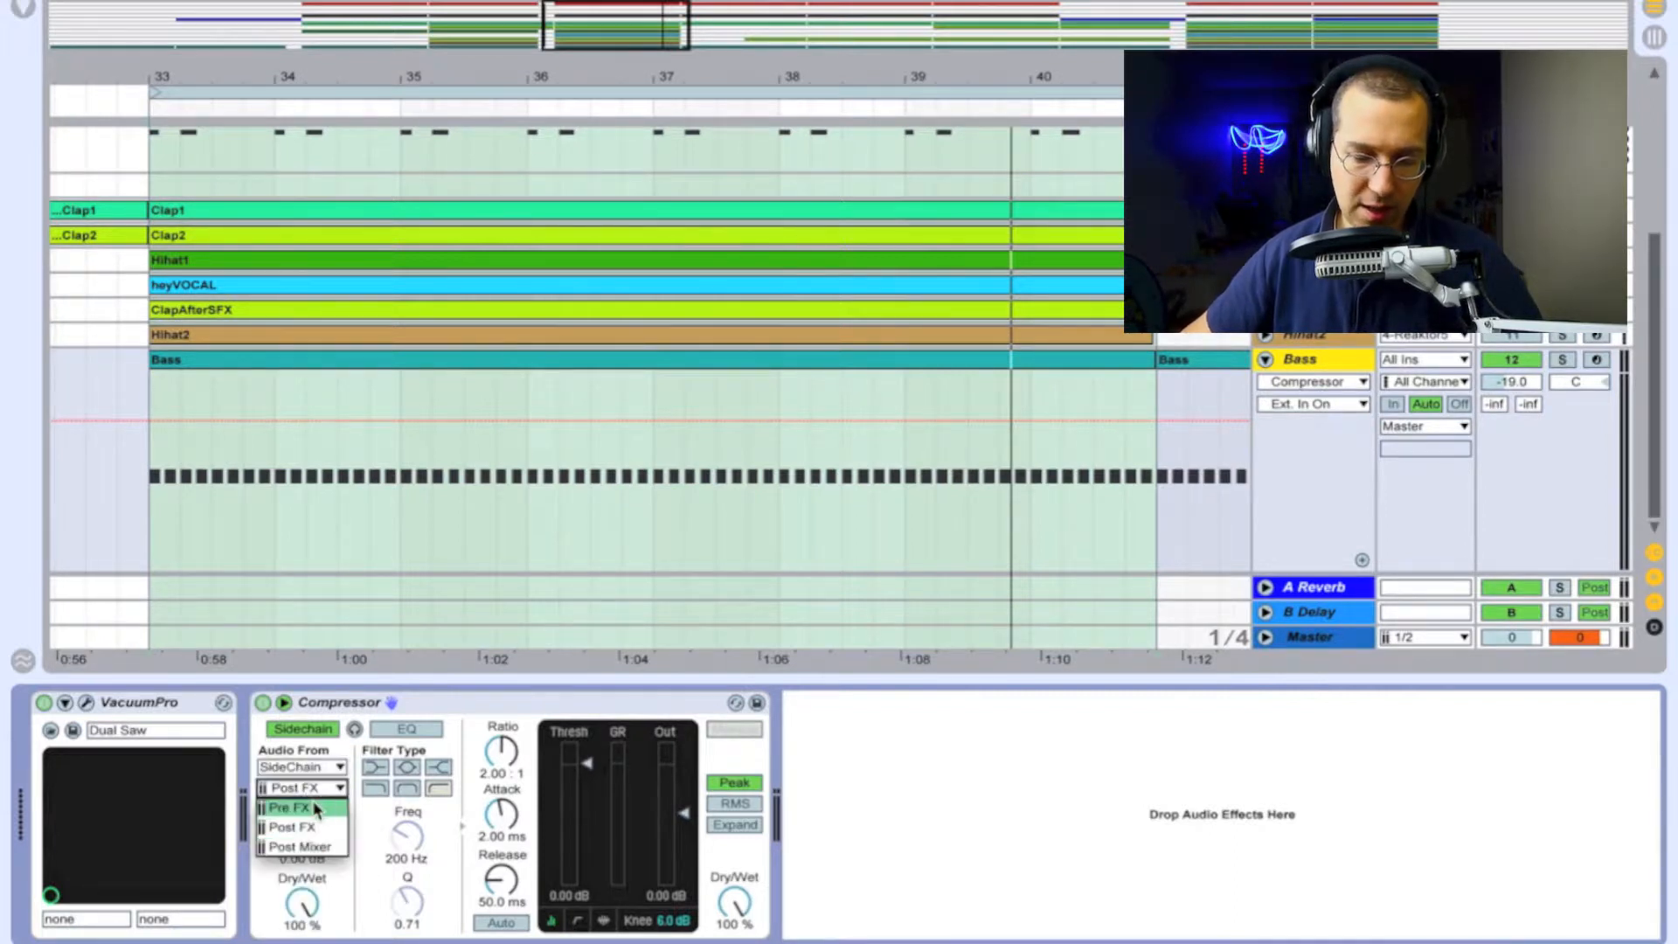
click(310, 805)
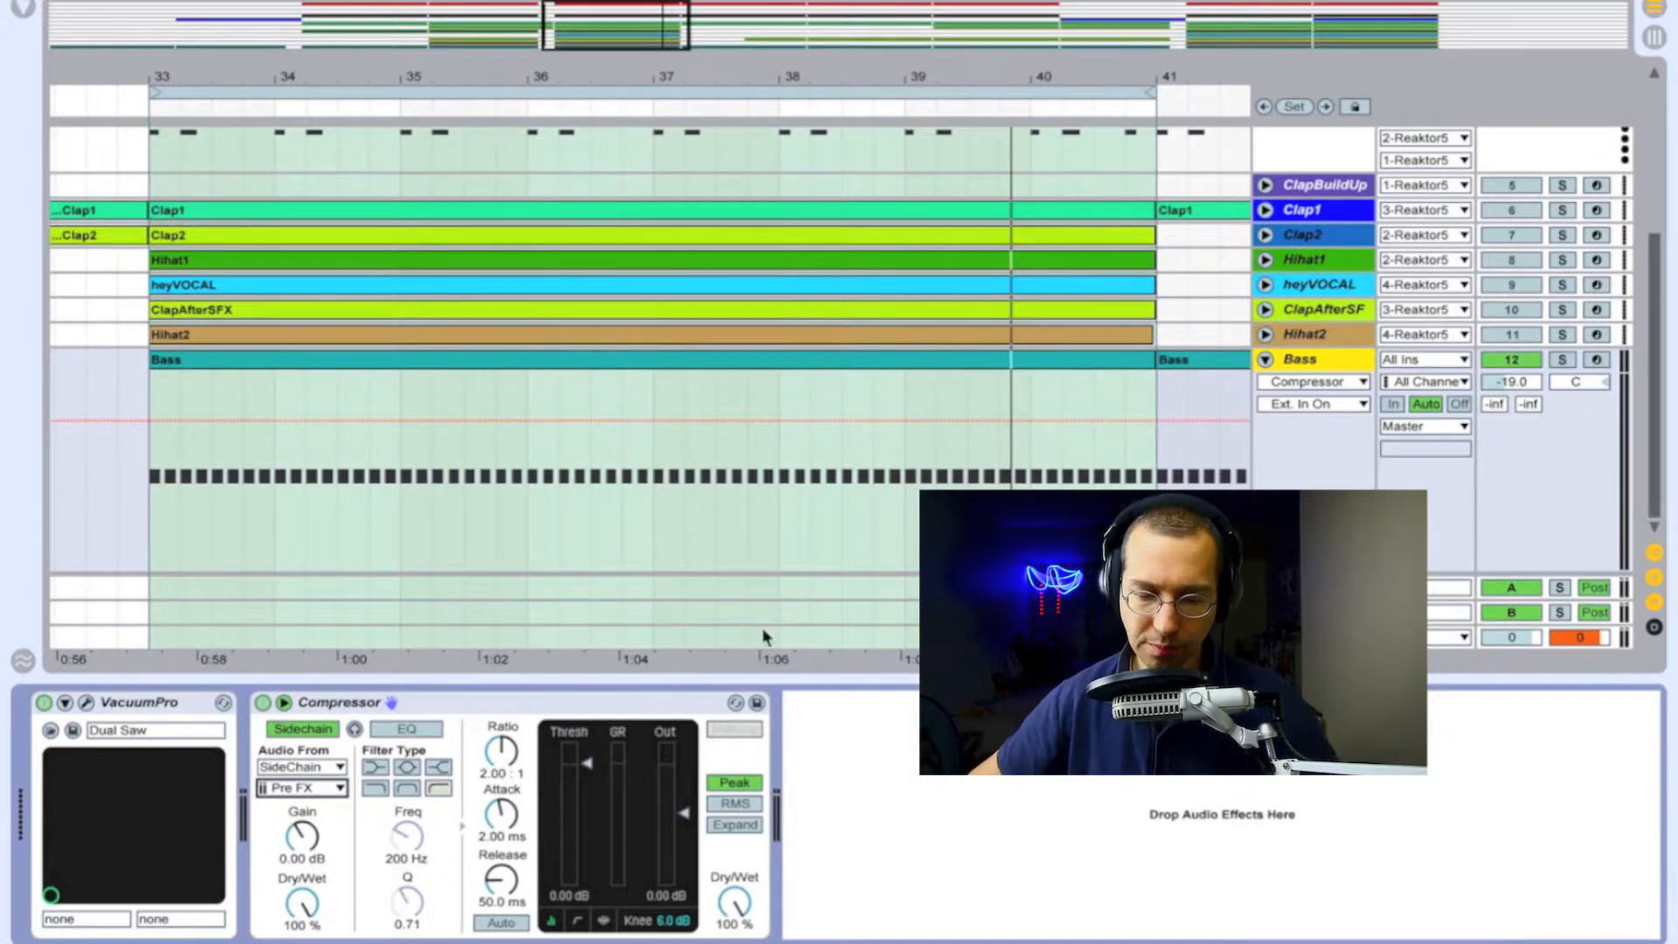
Step: Solo and play the Bass track while setting its Compressor to ratio 3.00:1, attack 0.01 ms, threshold -inf dB and release 10.2 ms
click(1563, 361)
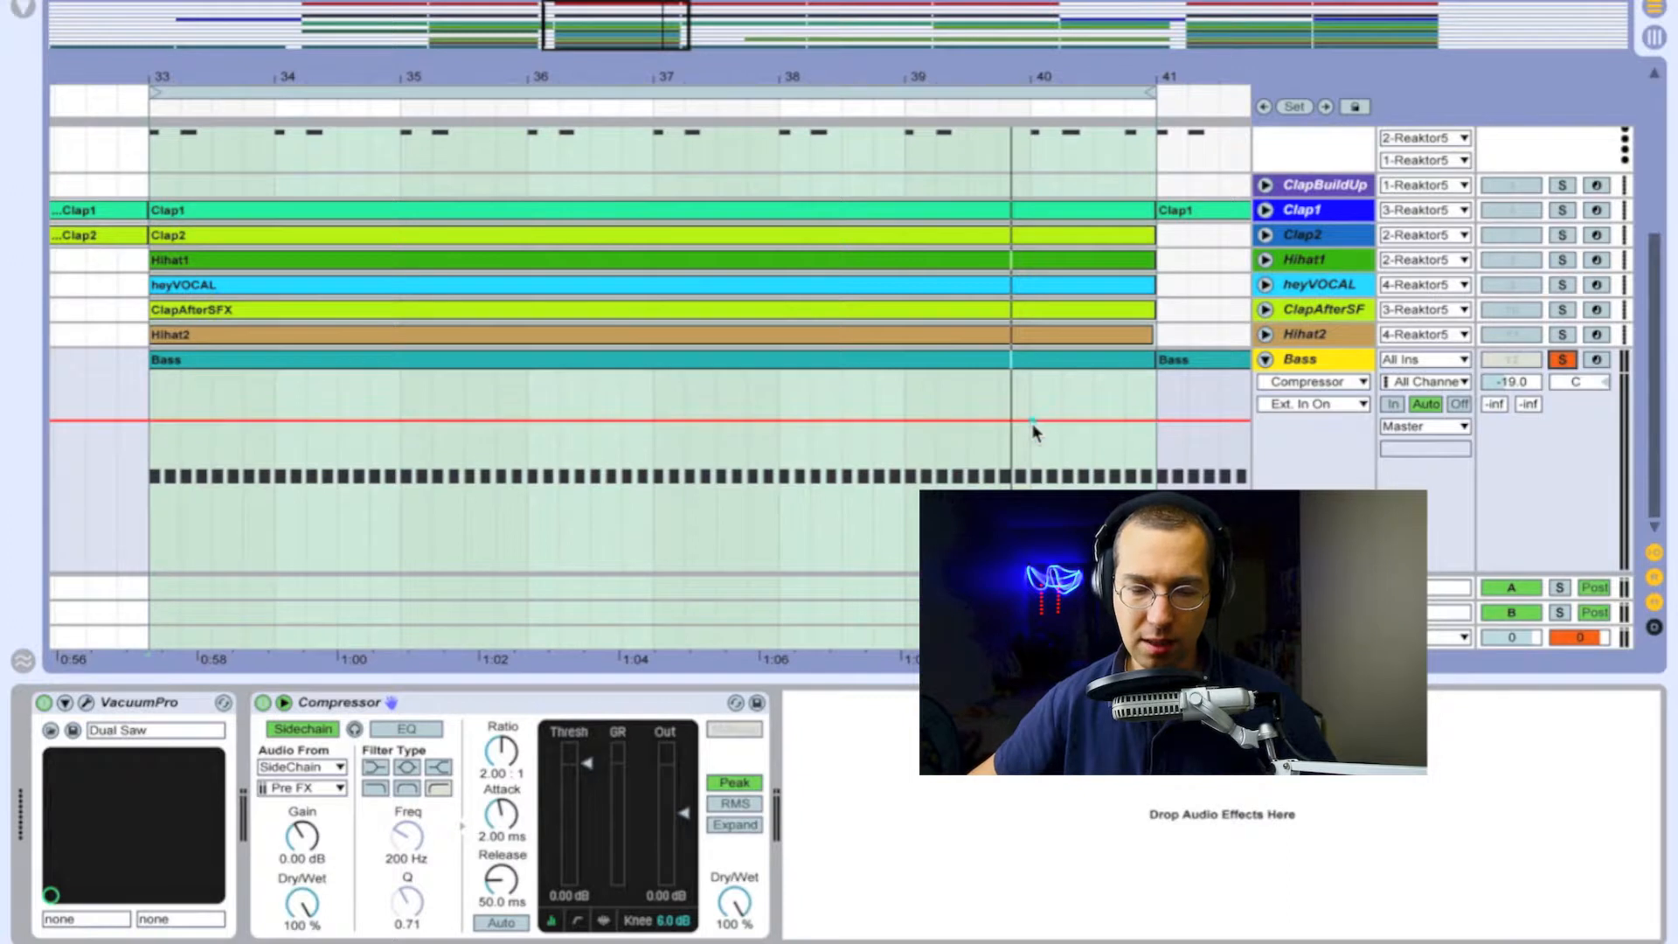
key(space)
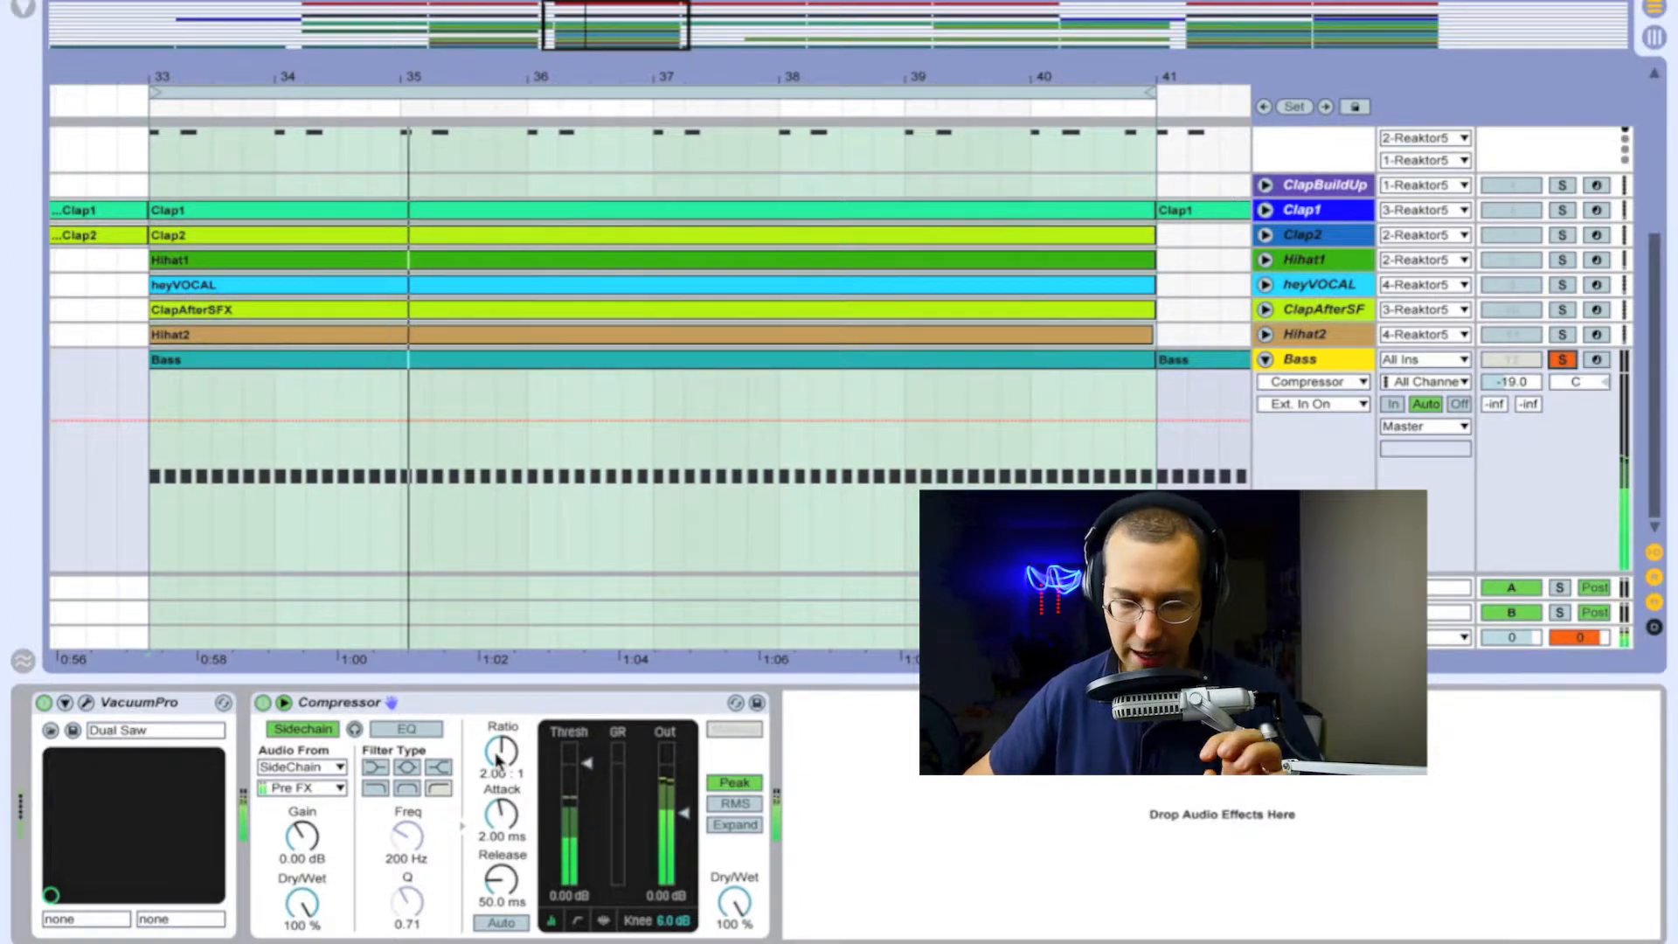
mouse_move(498, 758)
mouse_down()
mouse_move(498, 734)
mouse_move(501, 758)
mouse_up()
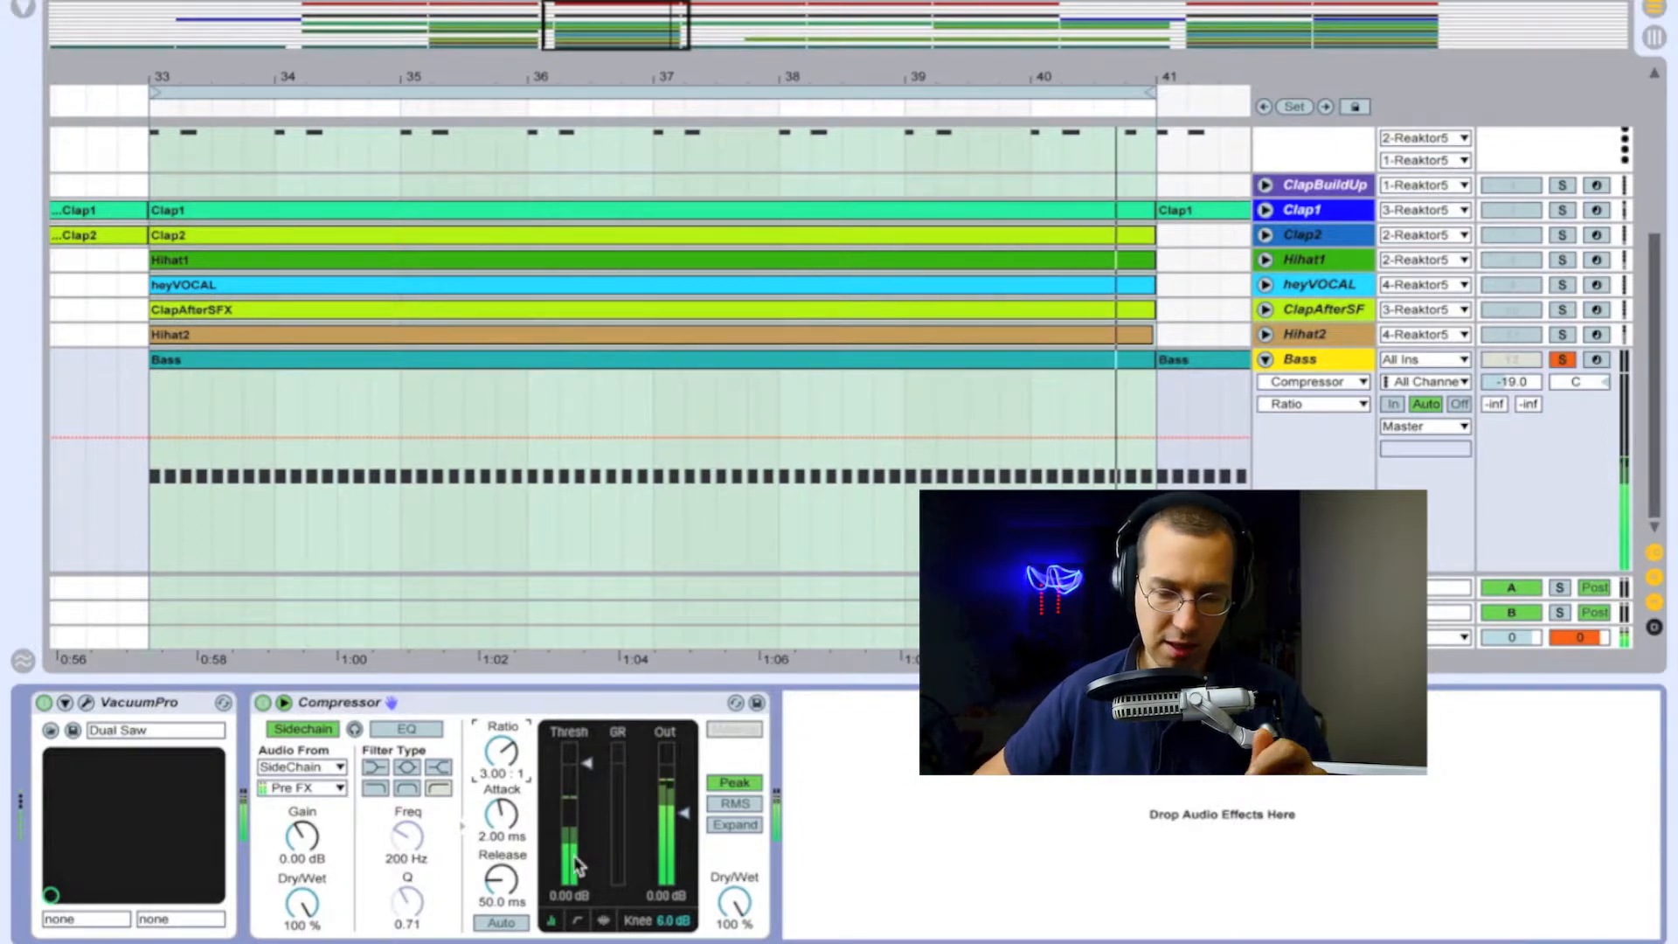
drag(507, 808, 508, 873)
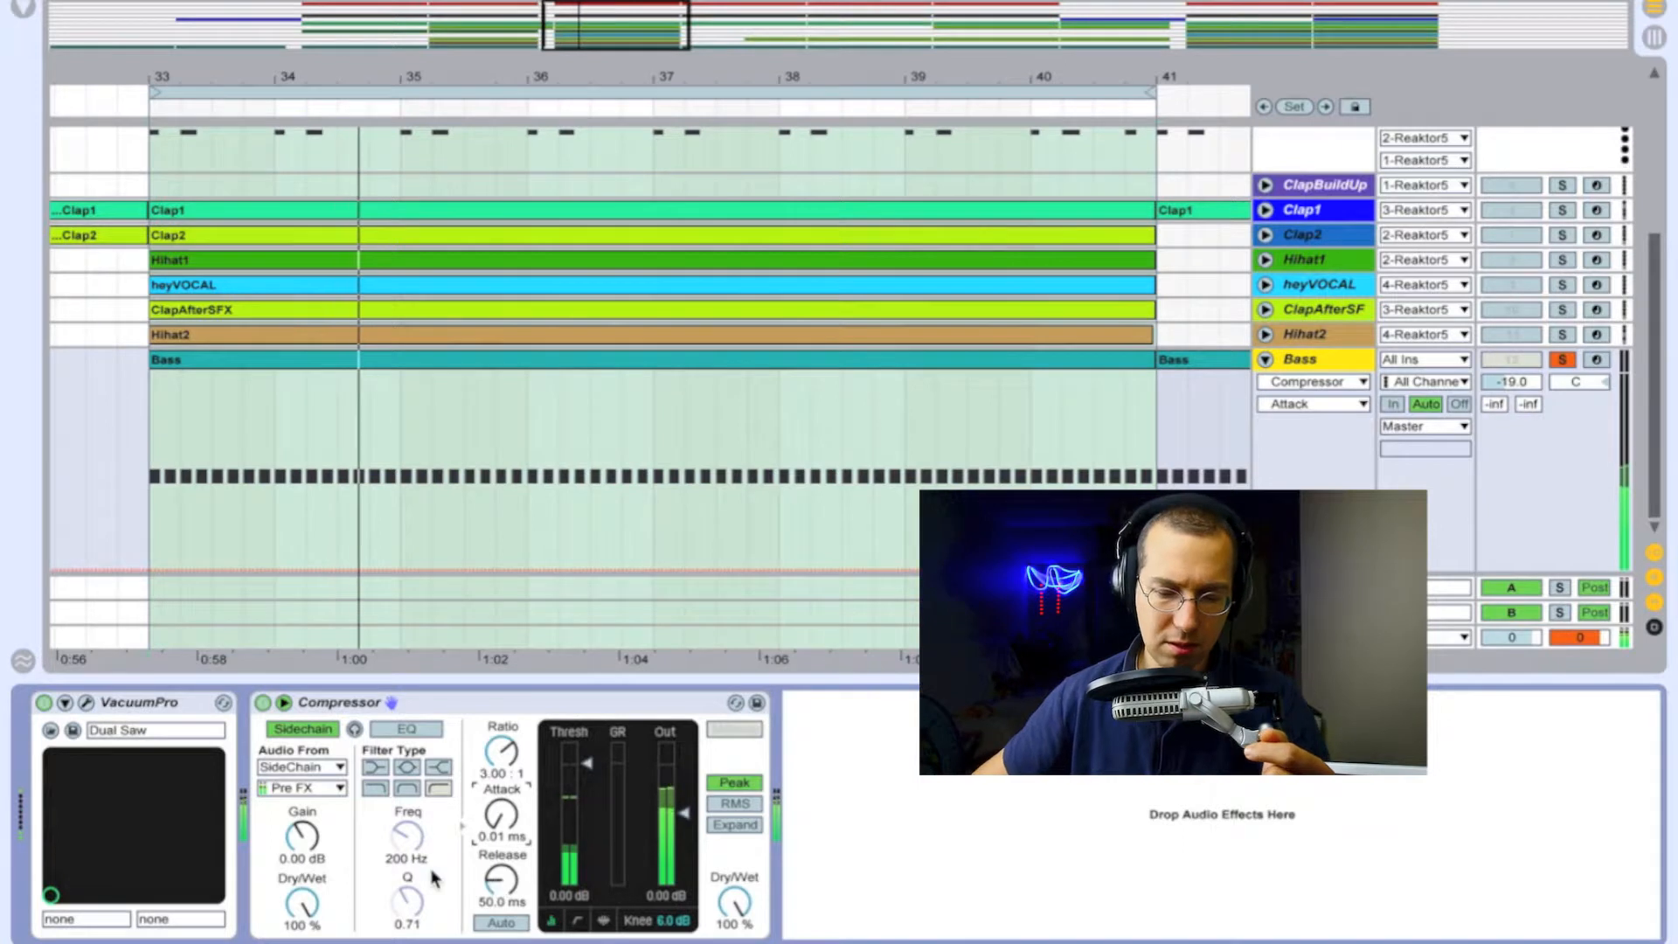
drag(589, 764, 588, 883)
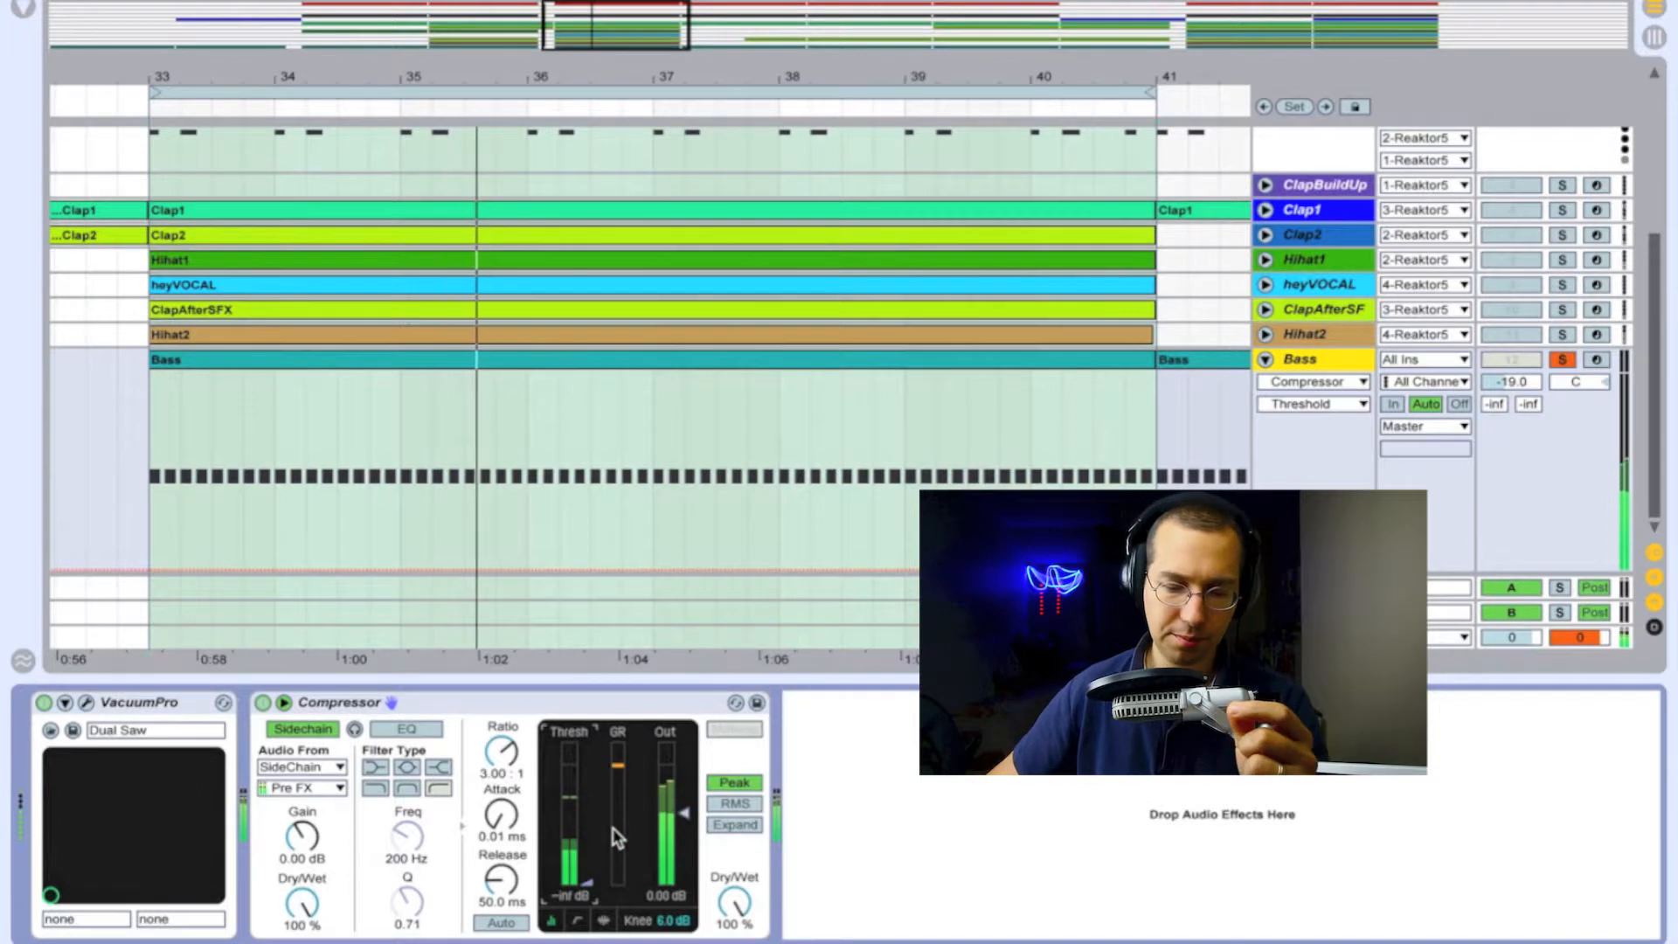
click(505, 876)
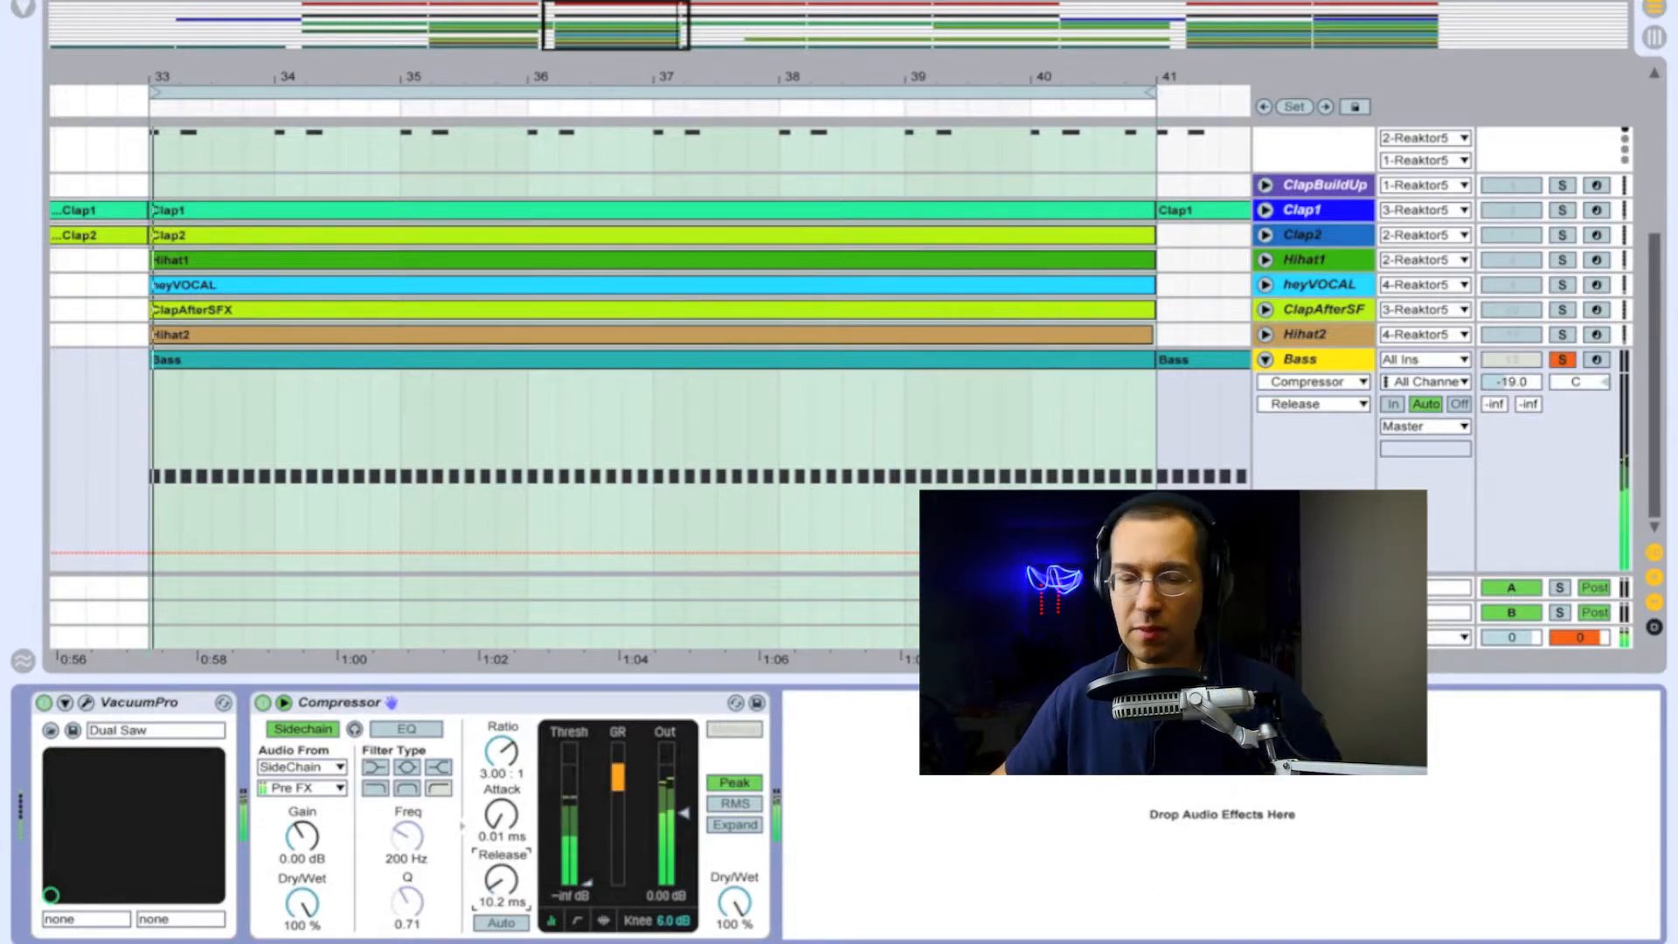
Step: Unsolo the Bass track and compare the playback with its Compressor switched on and bypassed
click(284, 703)
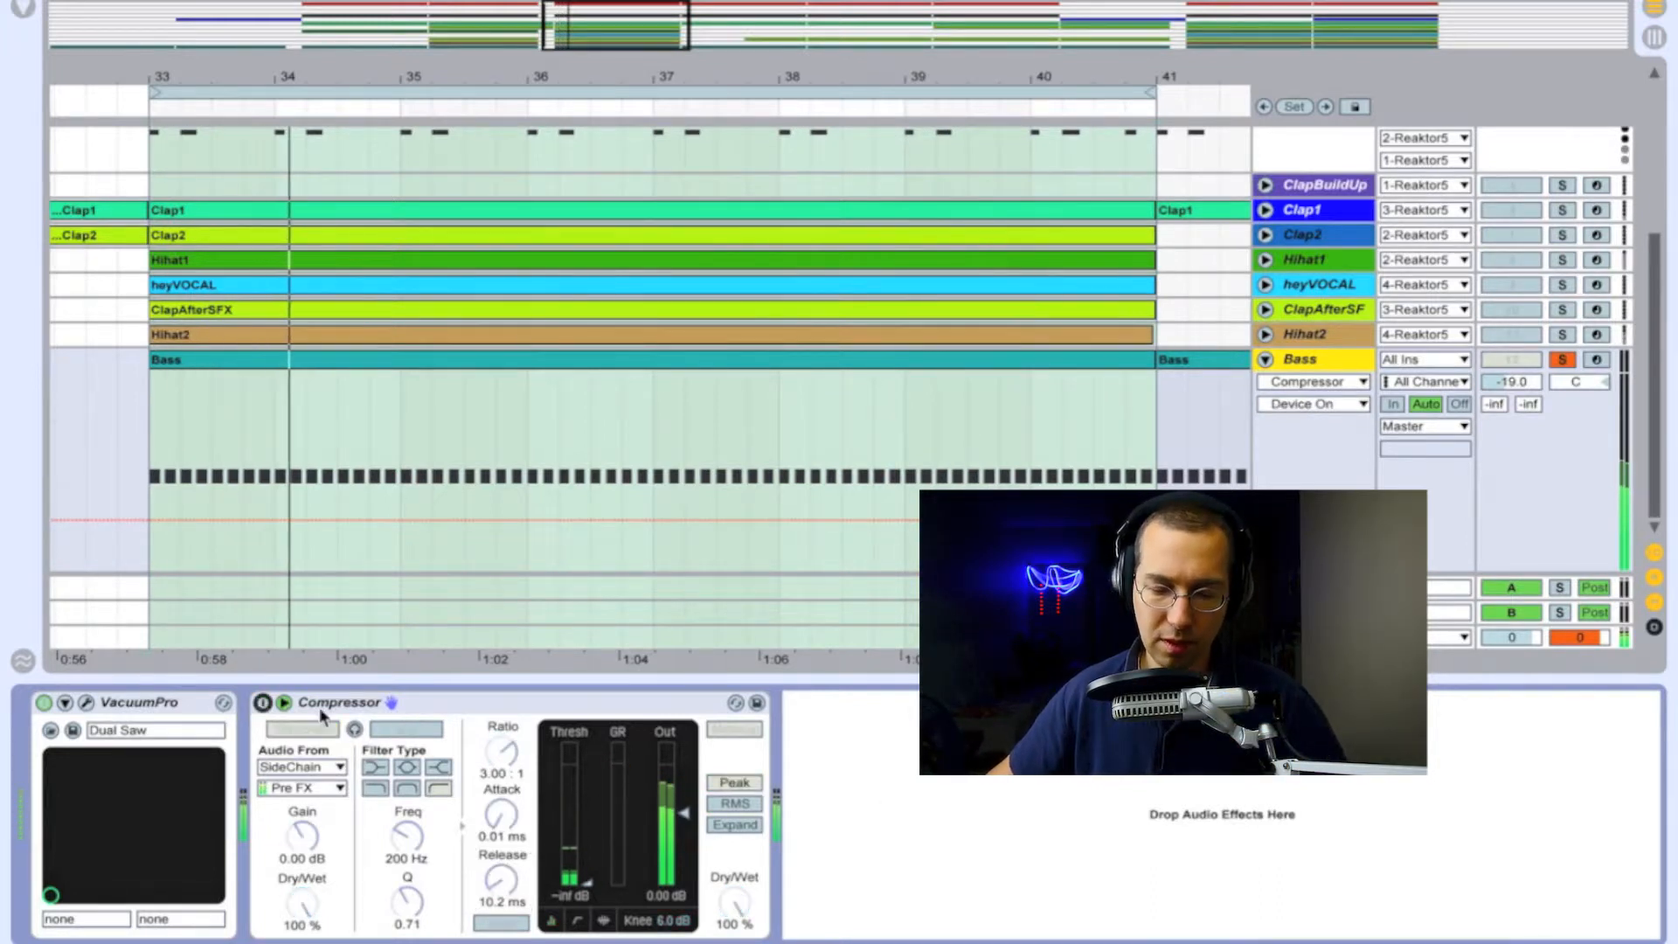
click(1560, 358)
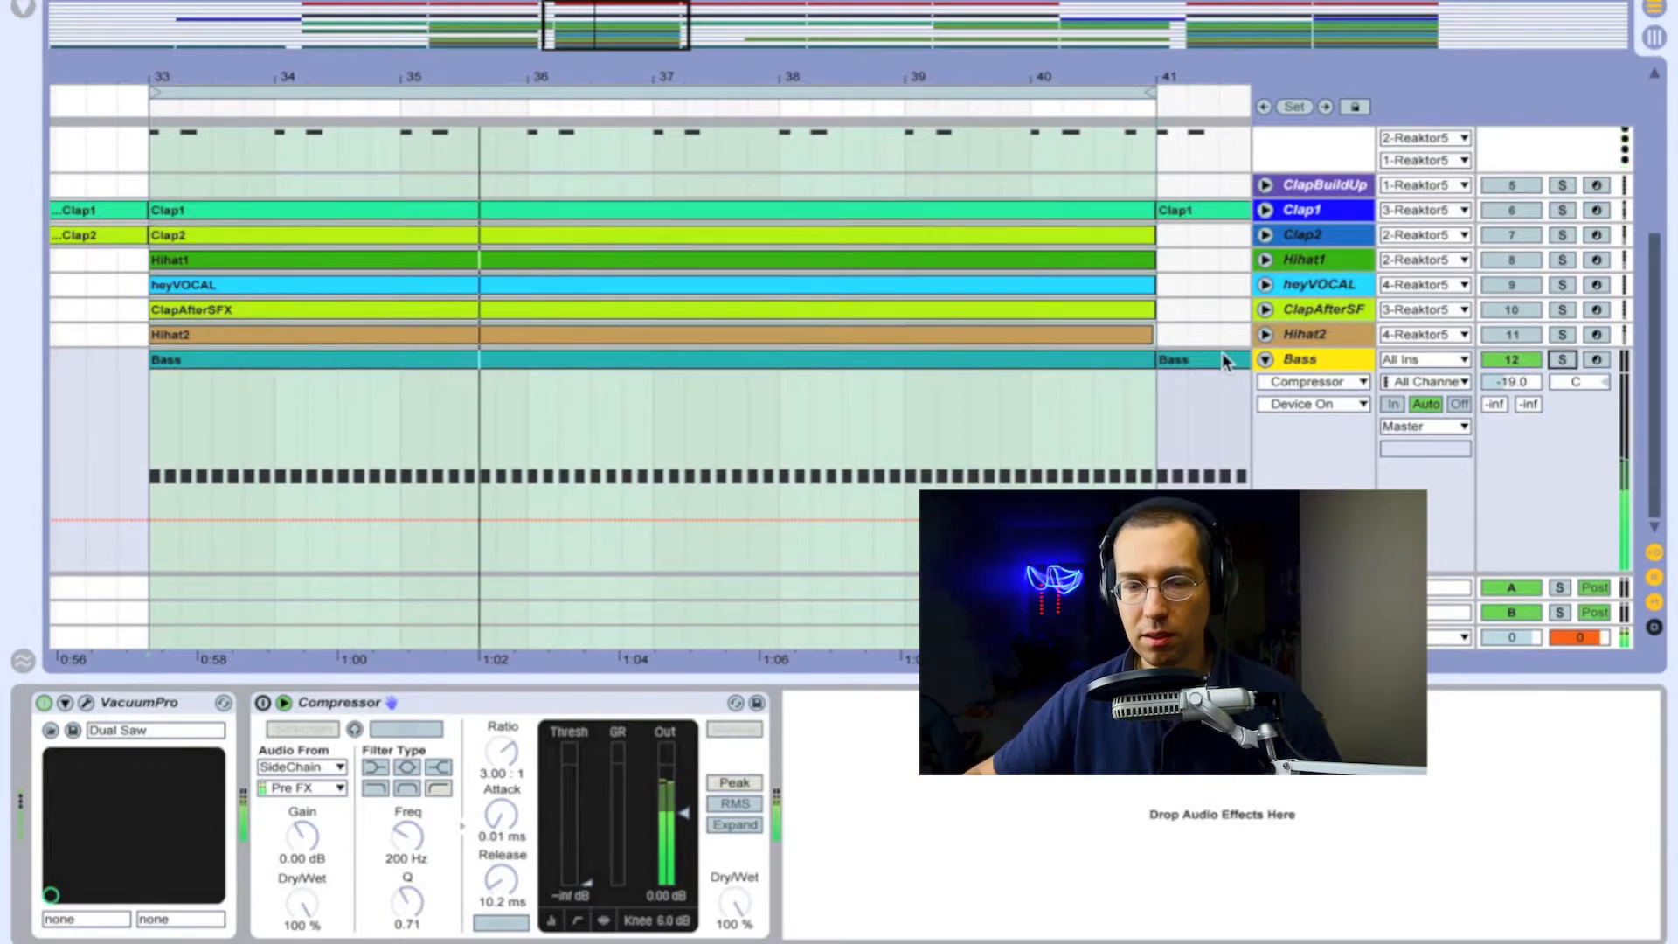
click(263, 702)
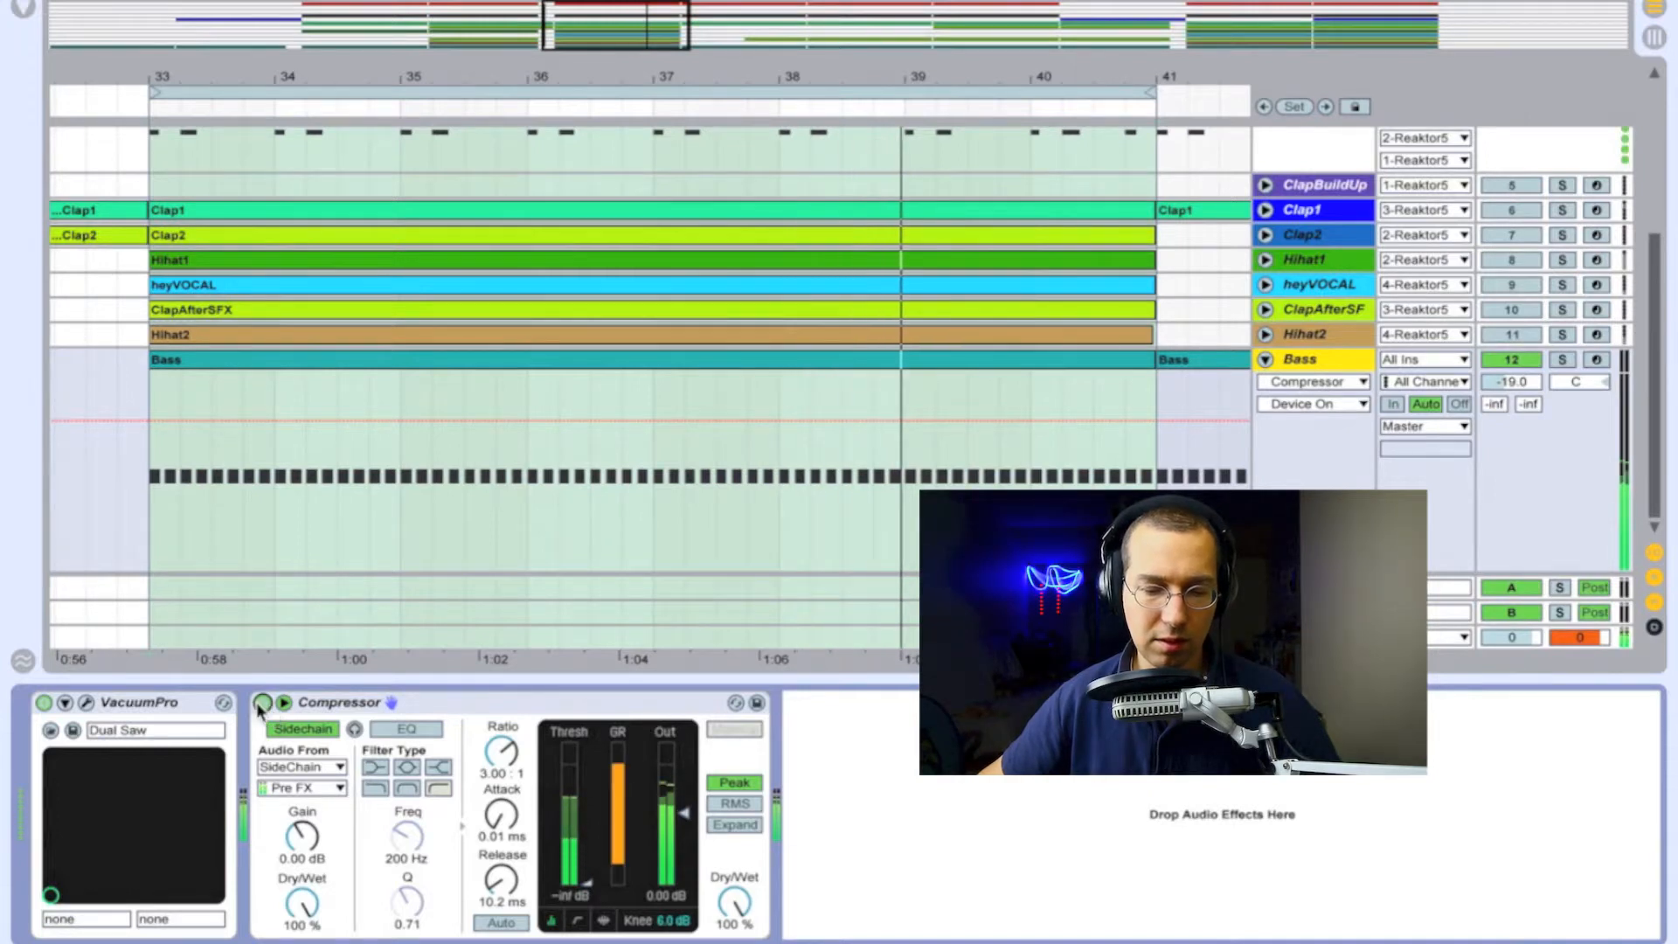
click(262, 702)
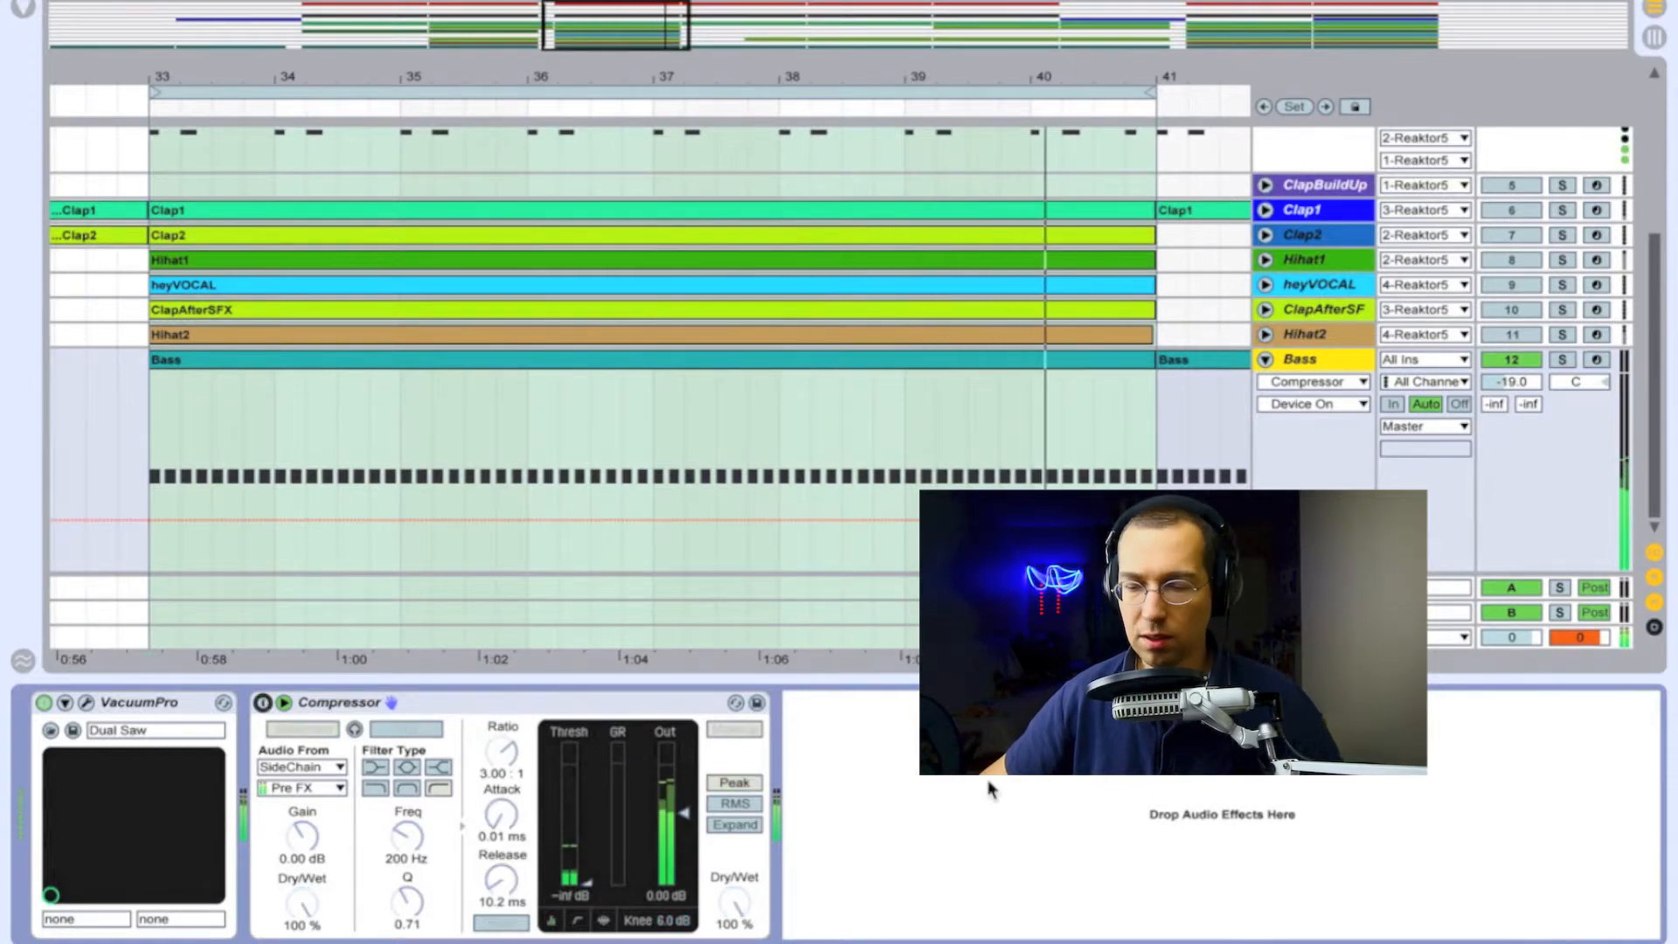
Step: Activate the muted tracks from ClapBuildUp through Hihat2 so that they join the mix
click(1512, 334)
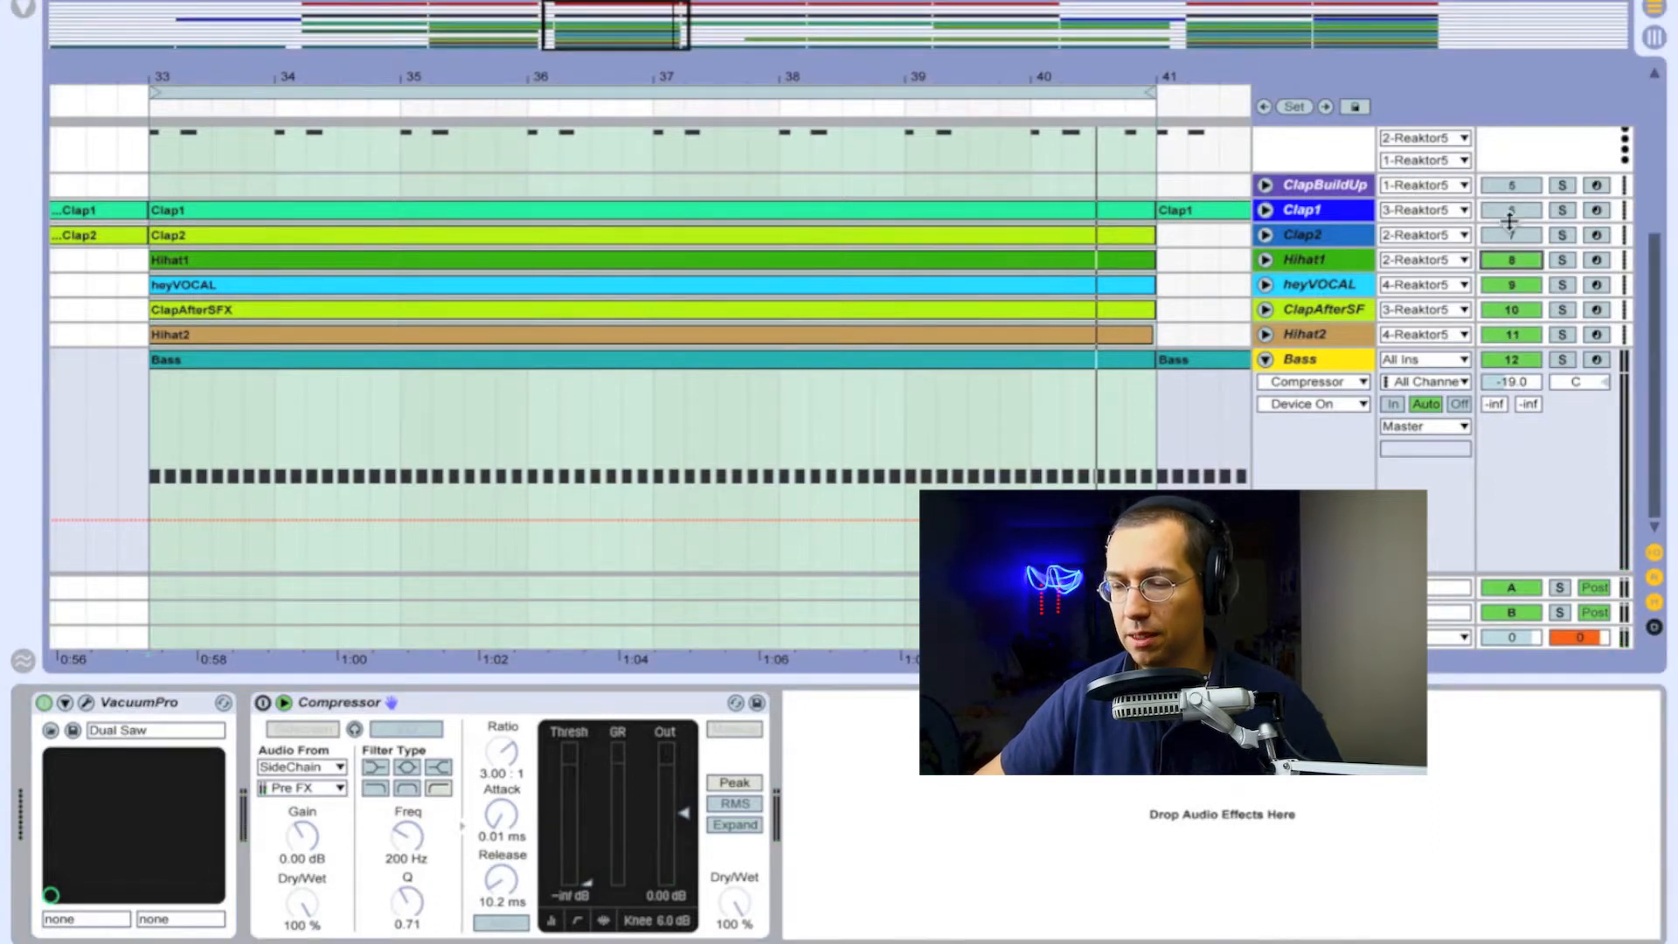
scroll(1509, 222, up, 5)
click(1512, 473)
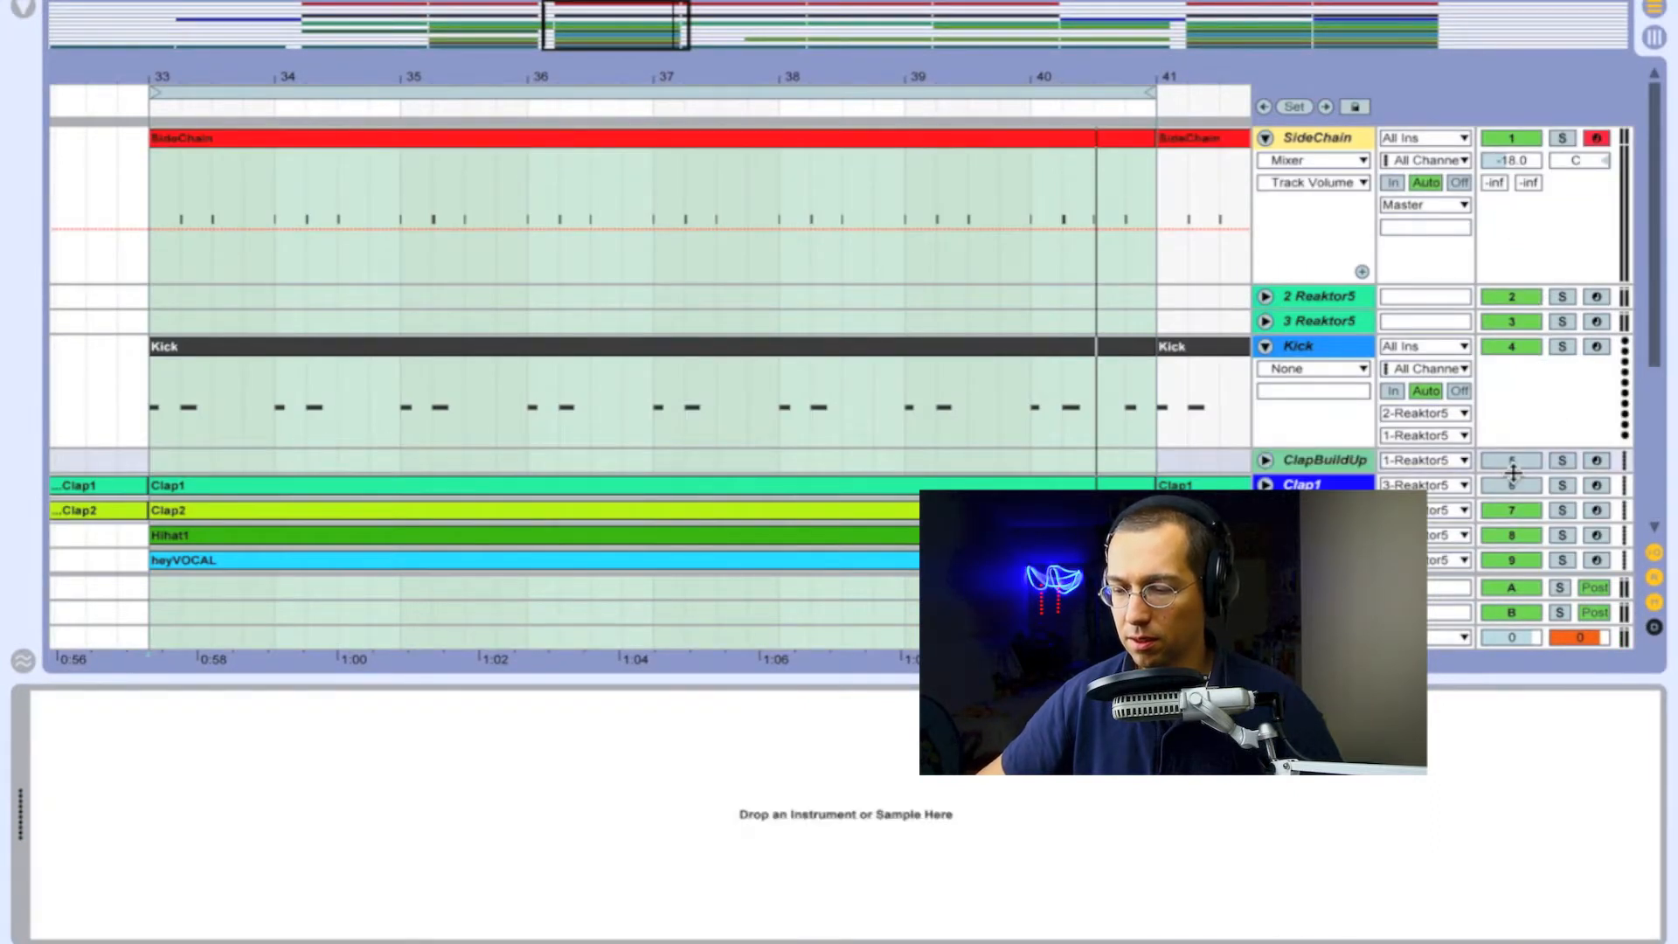
click(1512, 459)
scroll(1477, 306, down, 5)
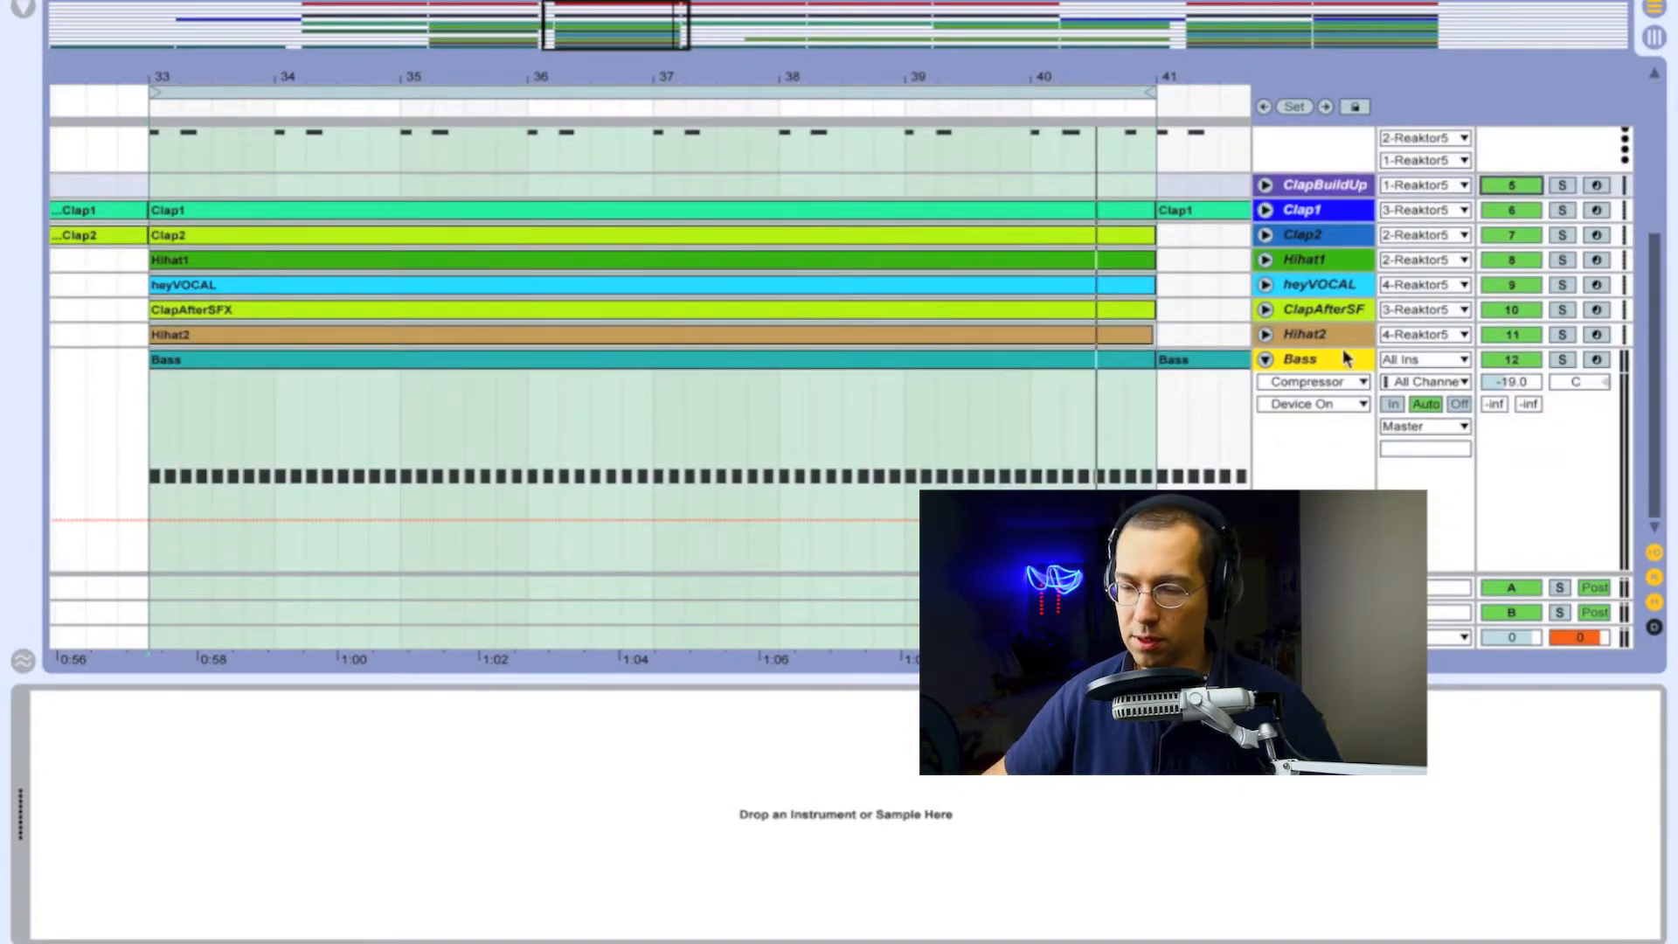
Step: Play the full mix with the Bass track's Compressor switched back on and raise its output gain to 2.97 dB
click(1321, 360)
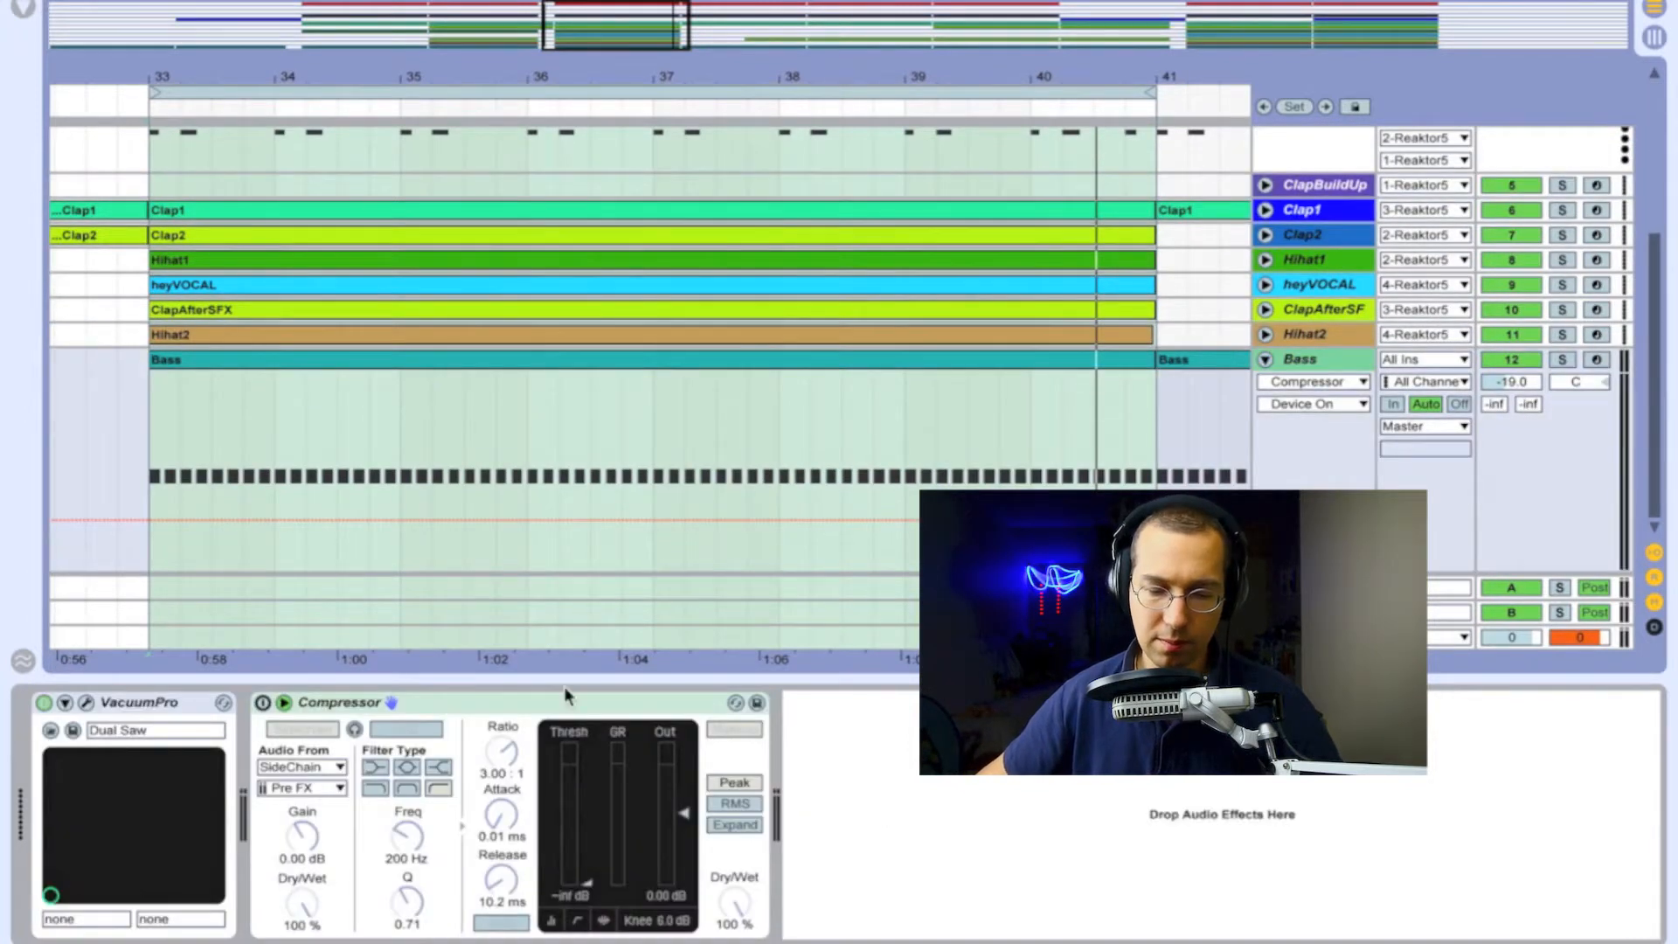
key(space)
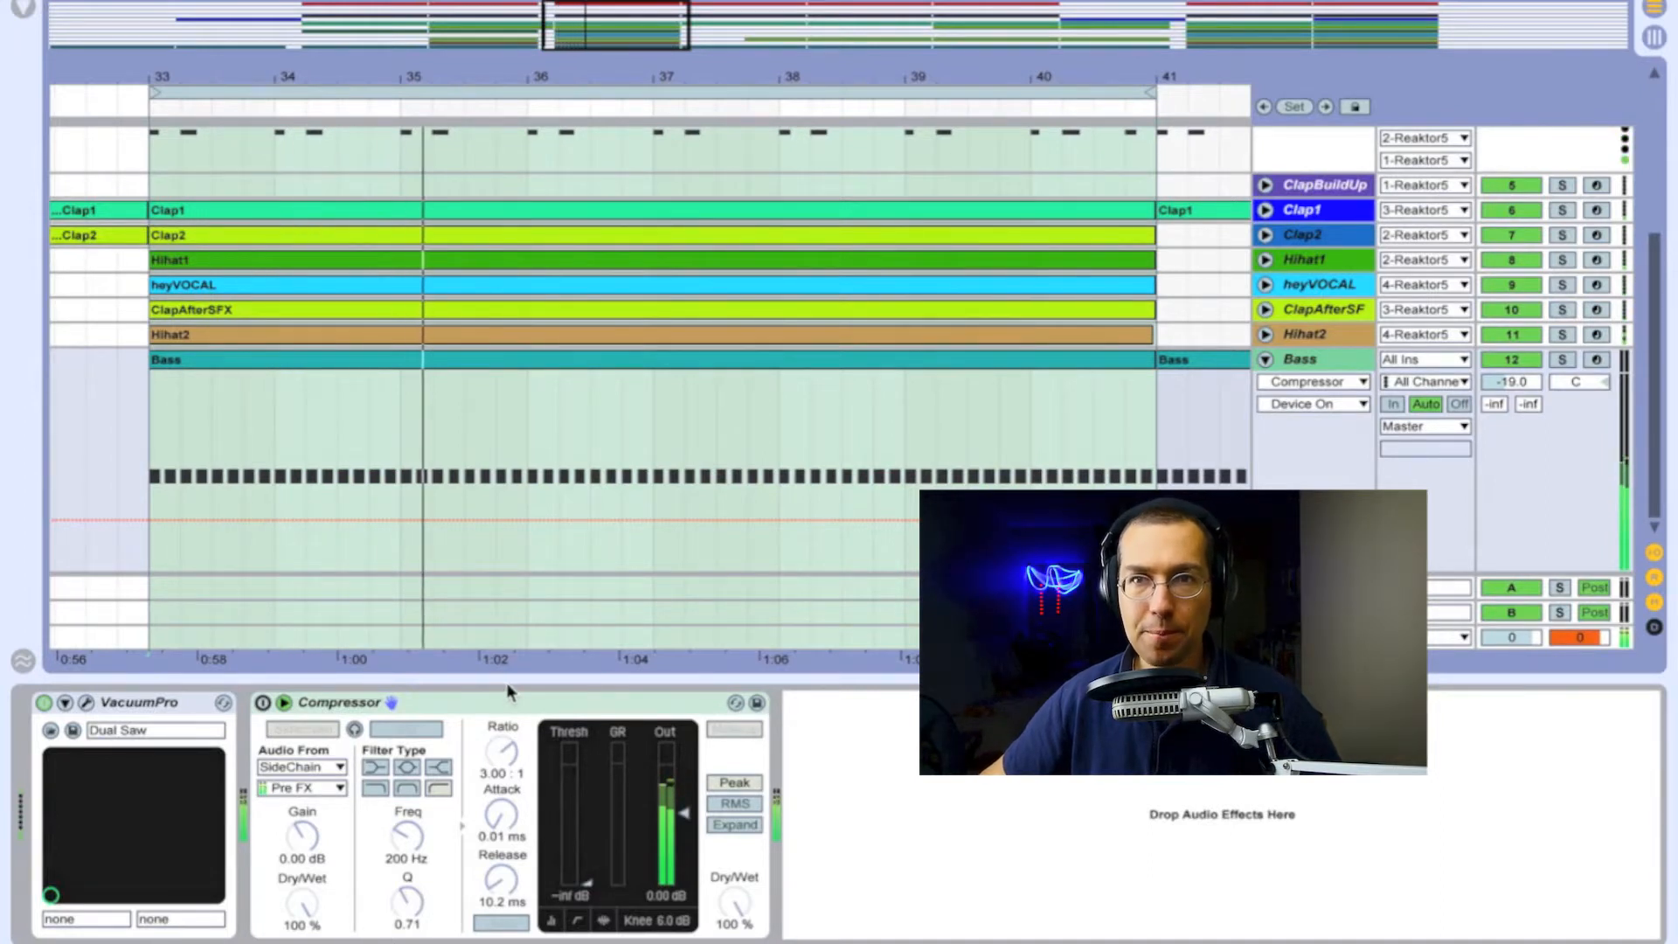
click(262, 703)
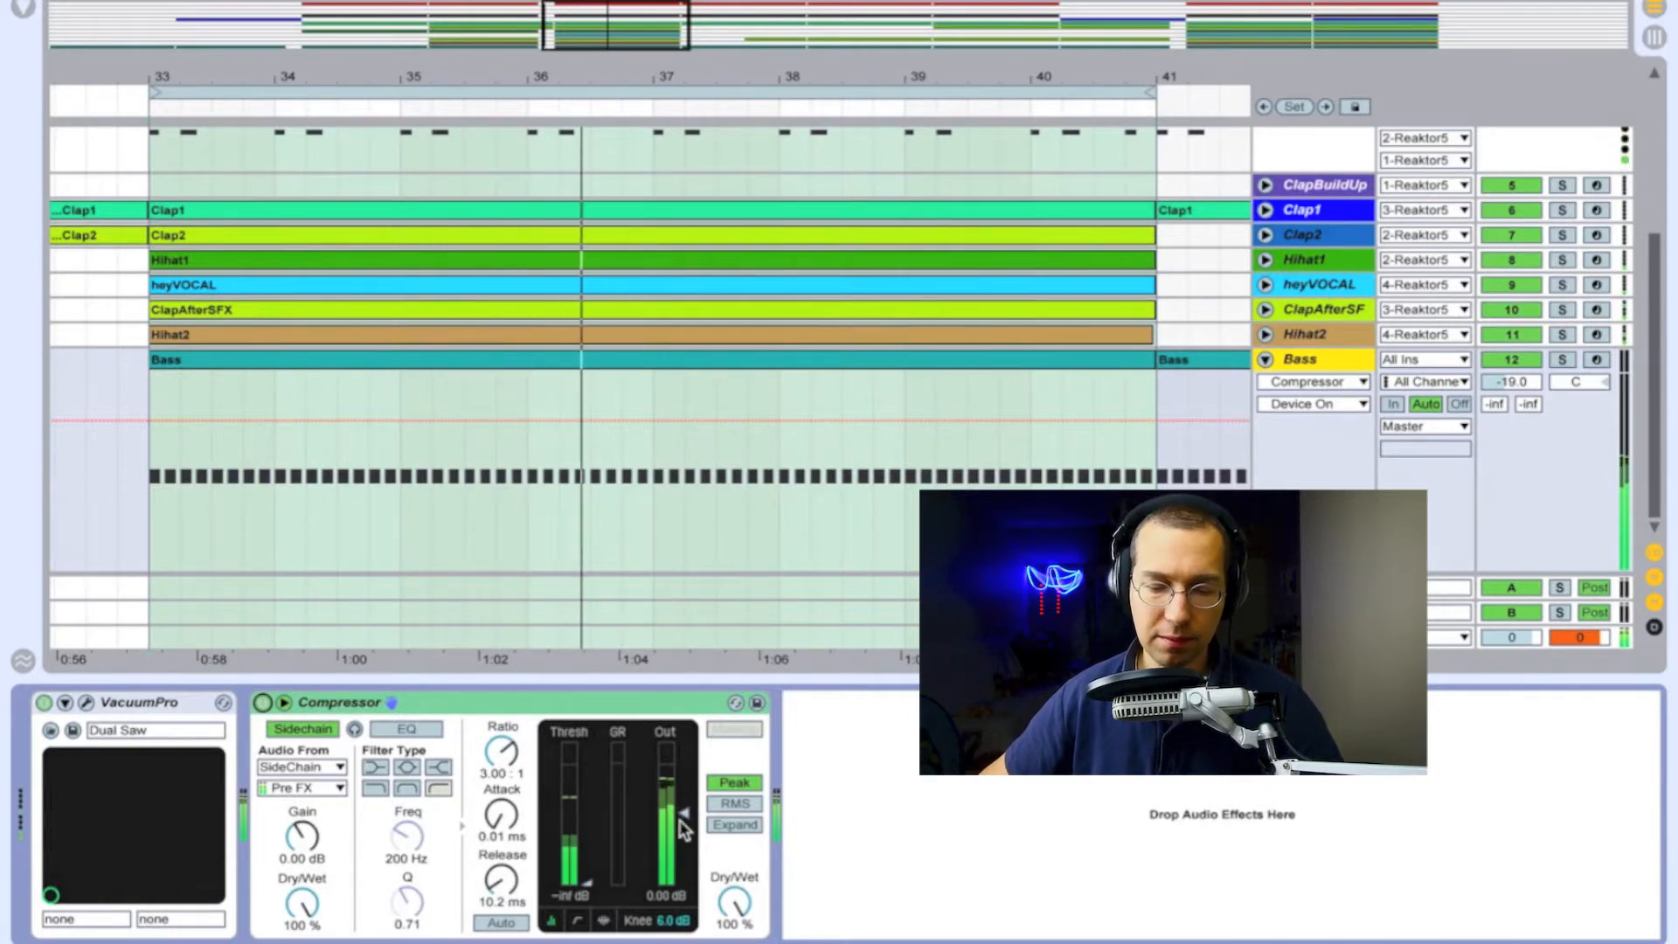
drag(682, 825, 682, 812)
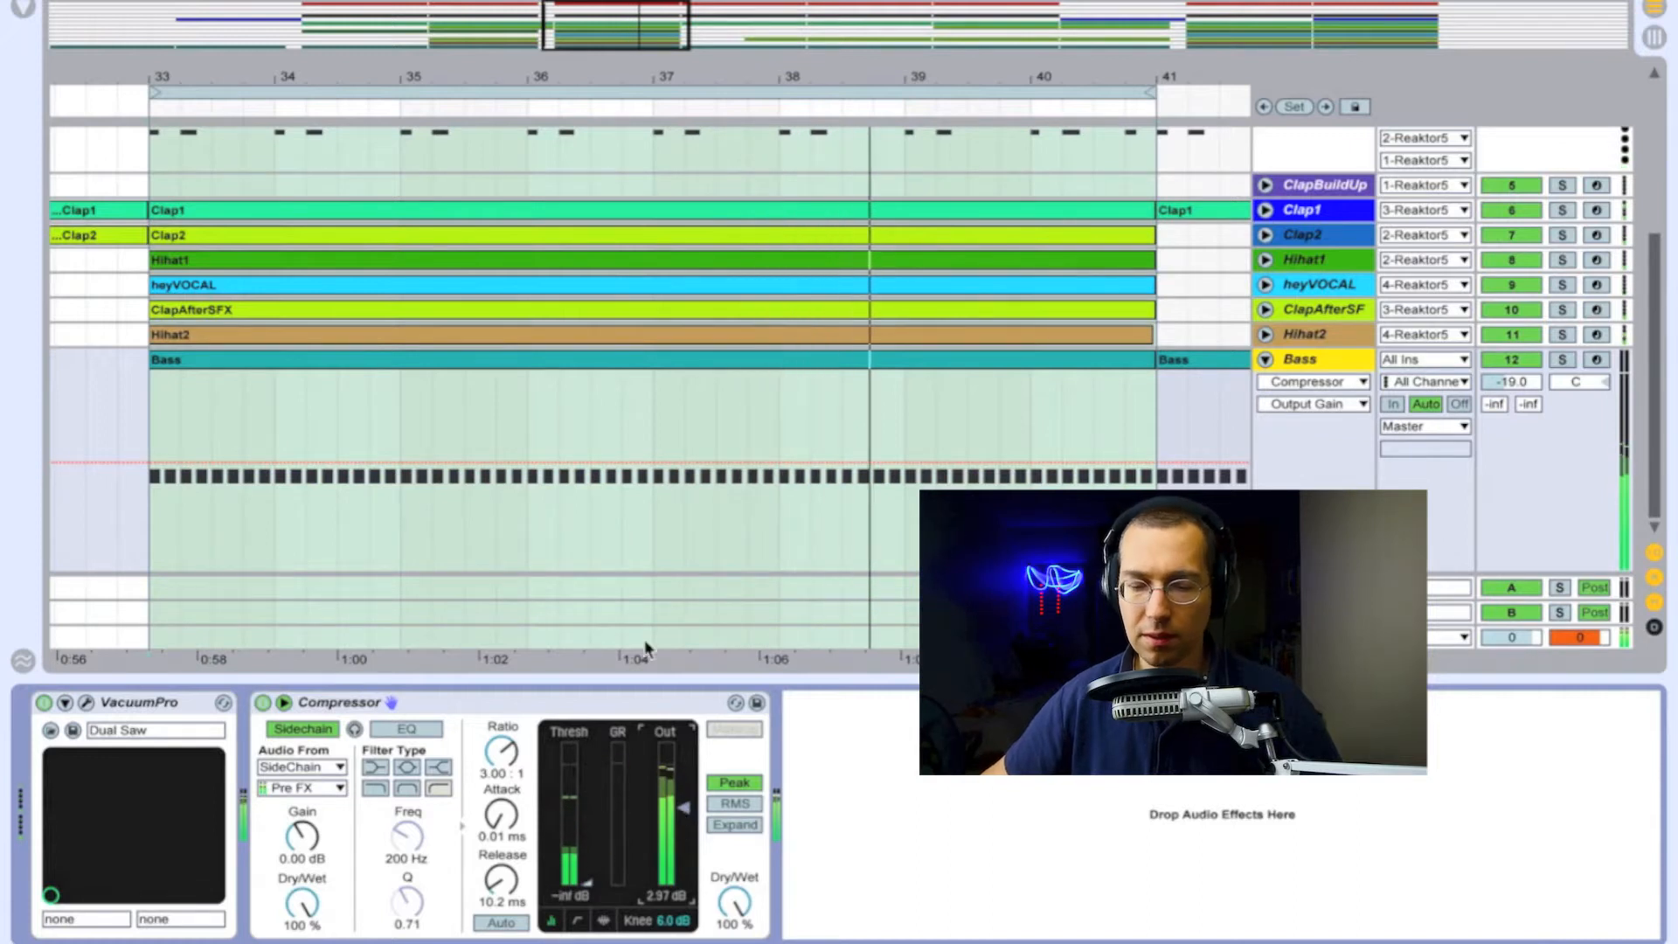
Step: Compare the full mix with the Bass track's Compressor bypassed and active, leaving the Compressor switched on
click(261, 703)
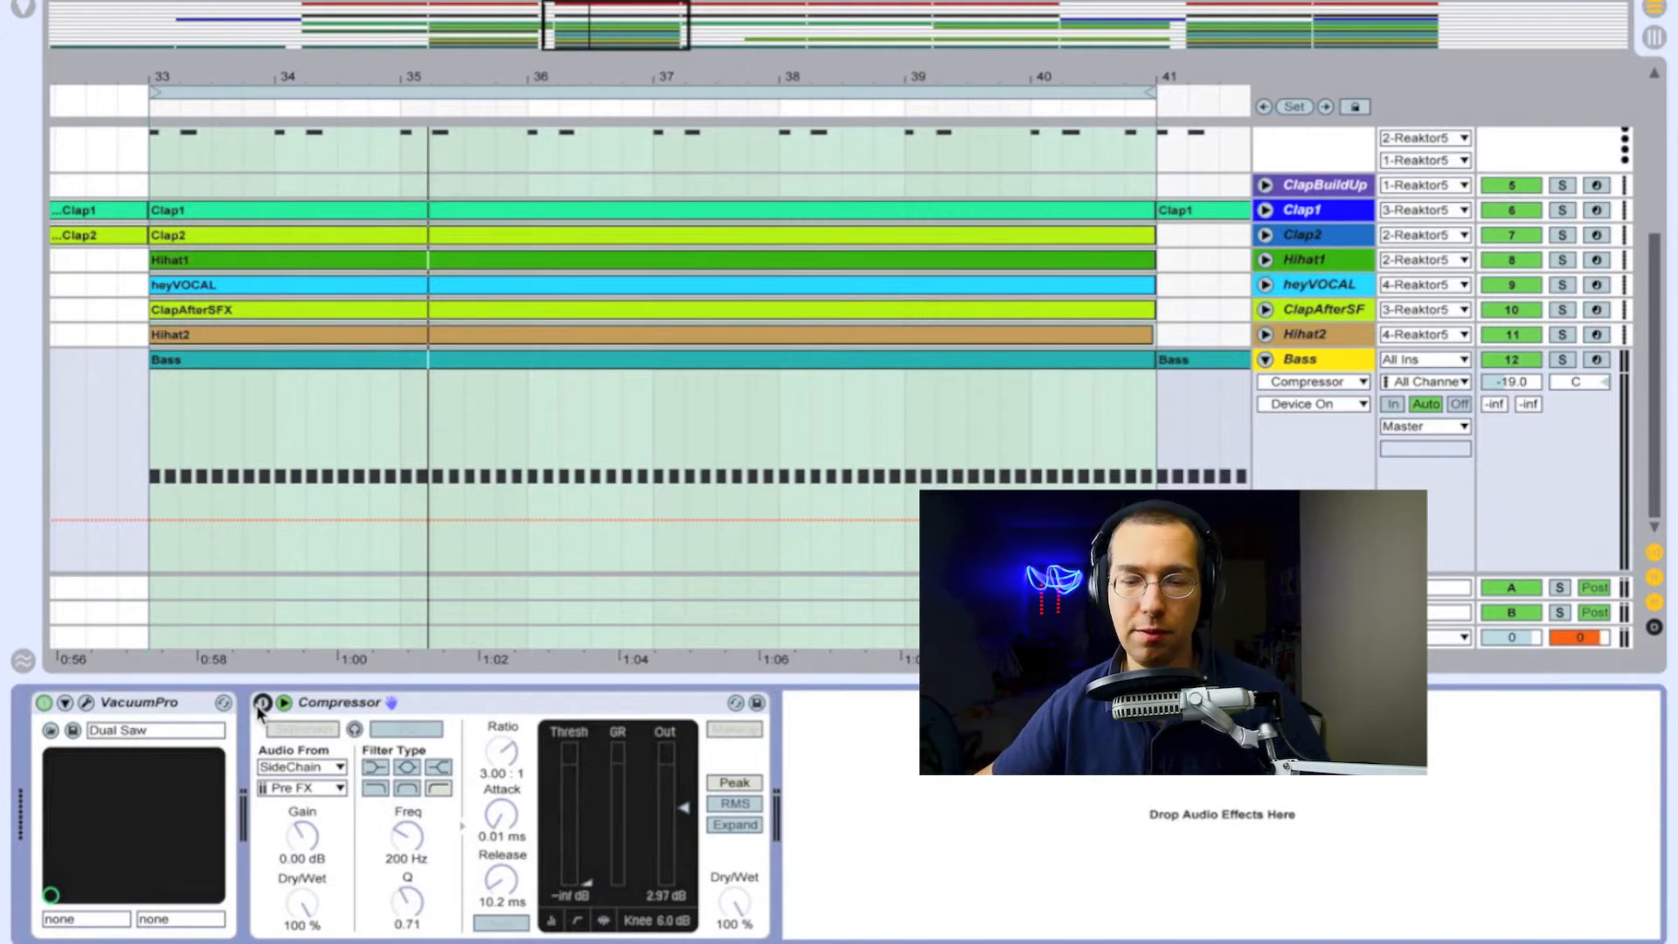
key(space)
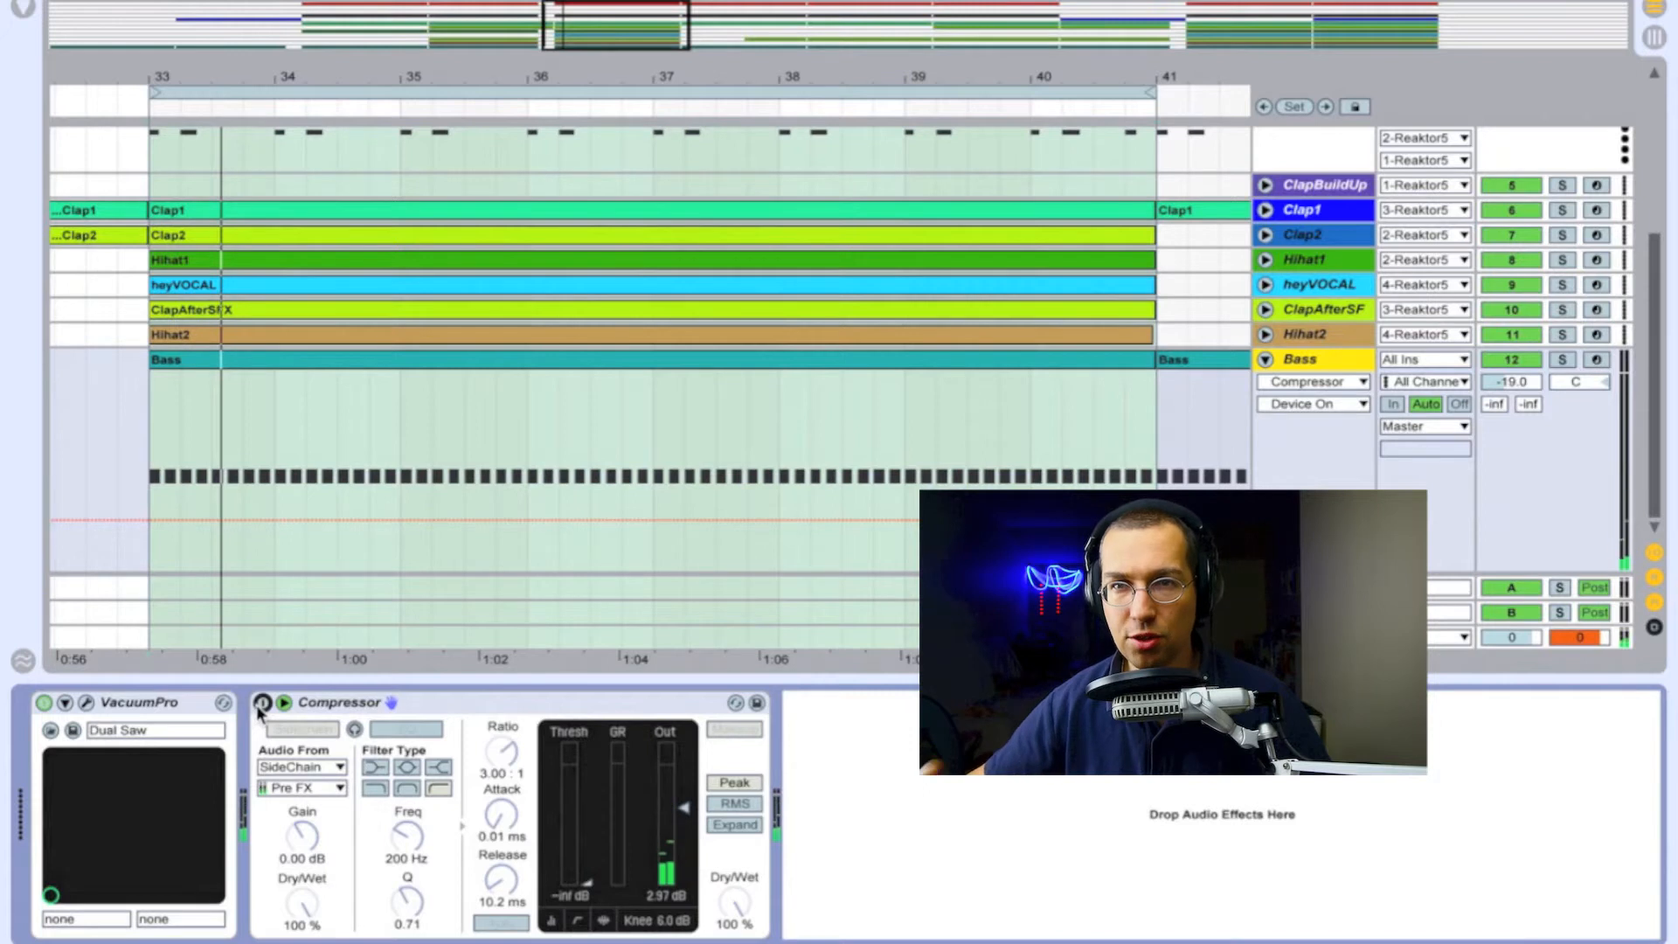
key(space)
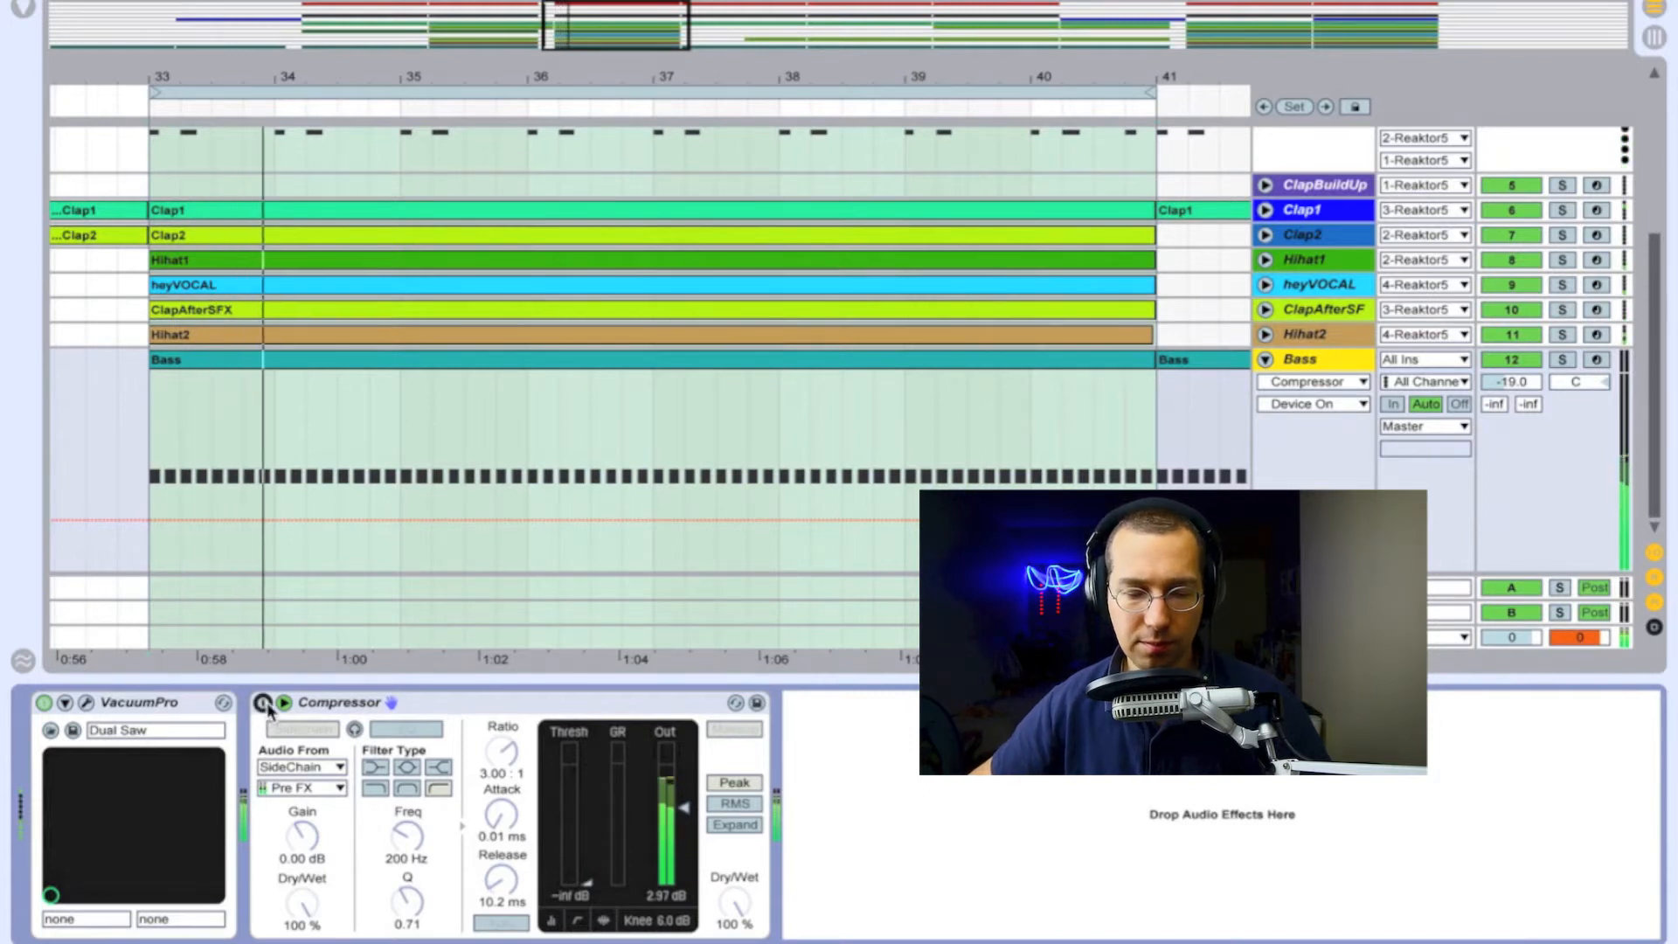
click(263, 703)
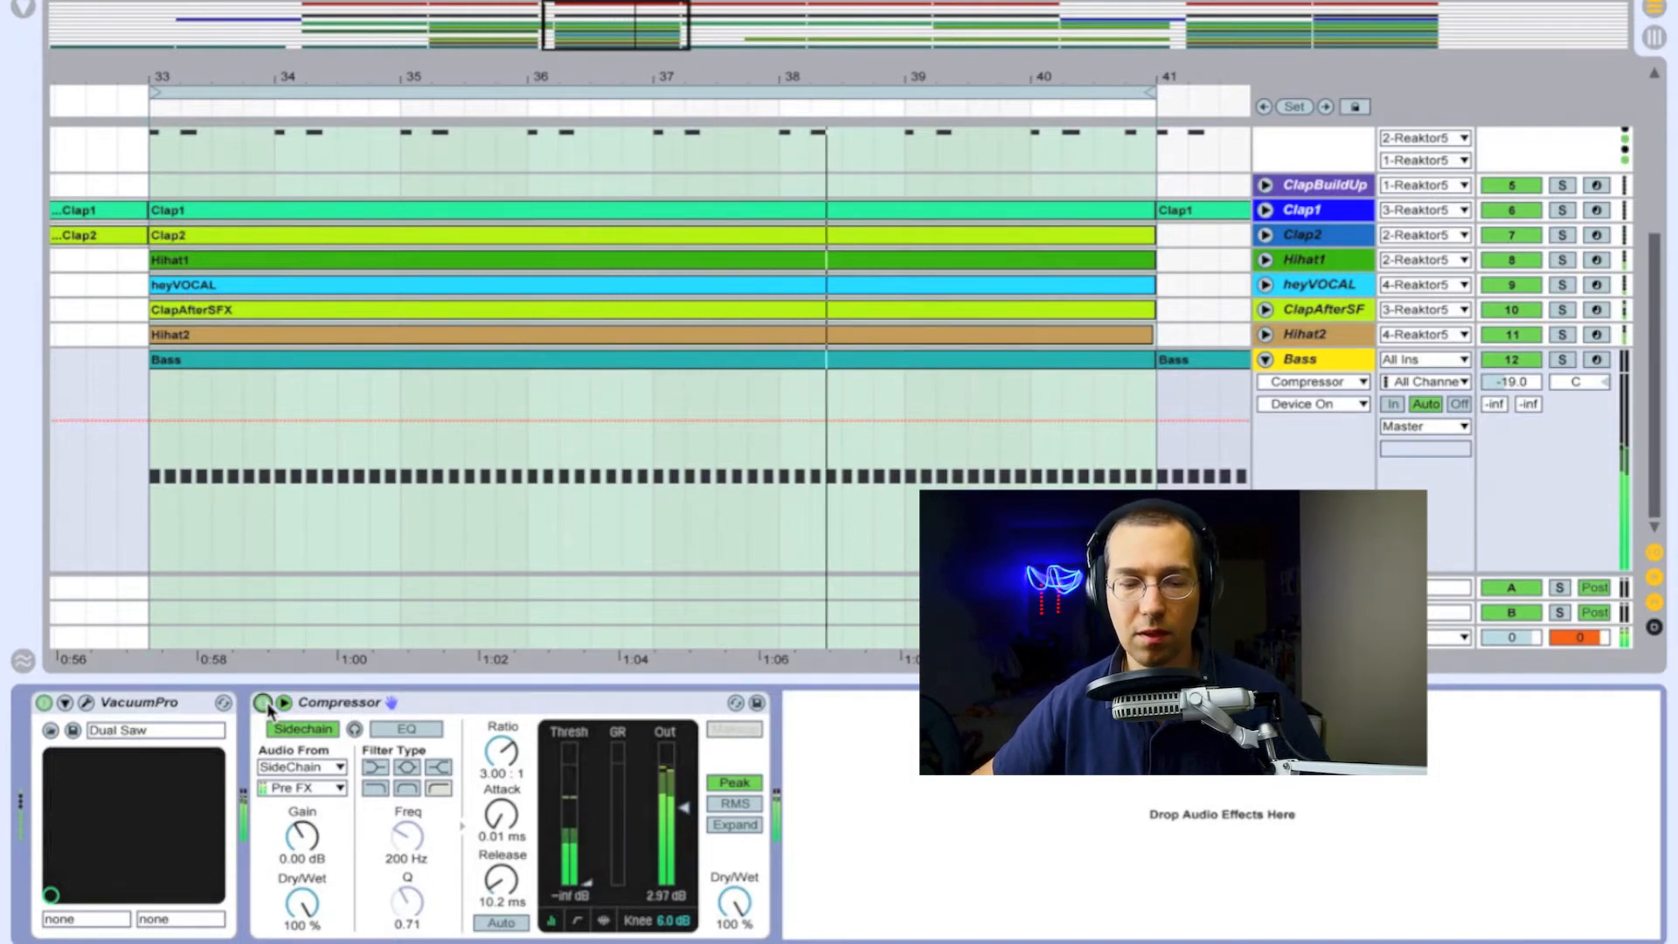
click(262, 702)
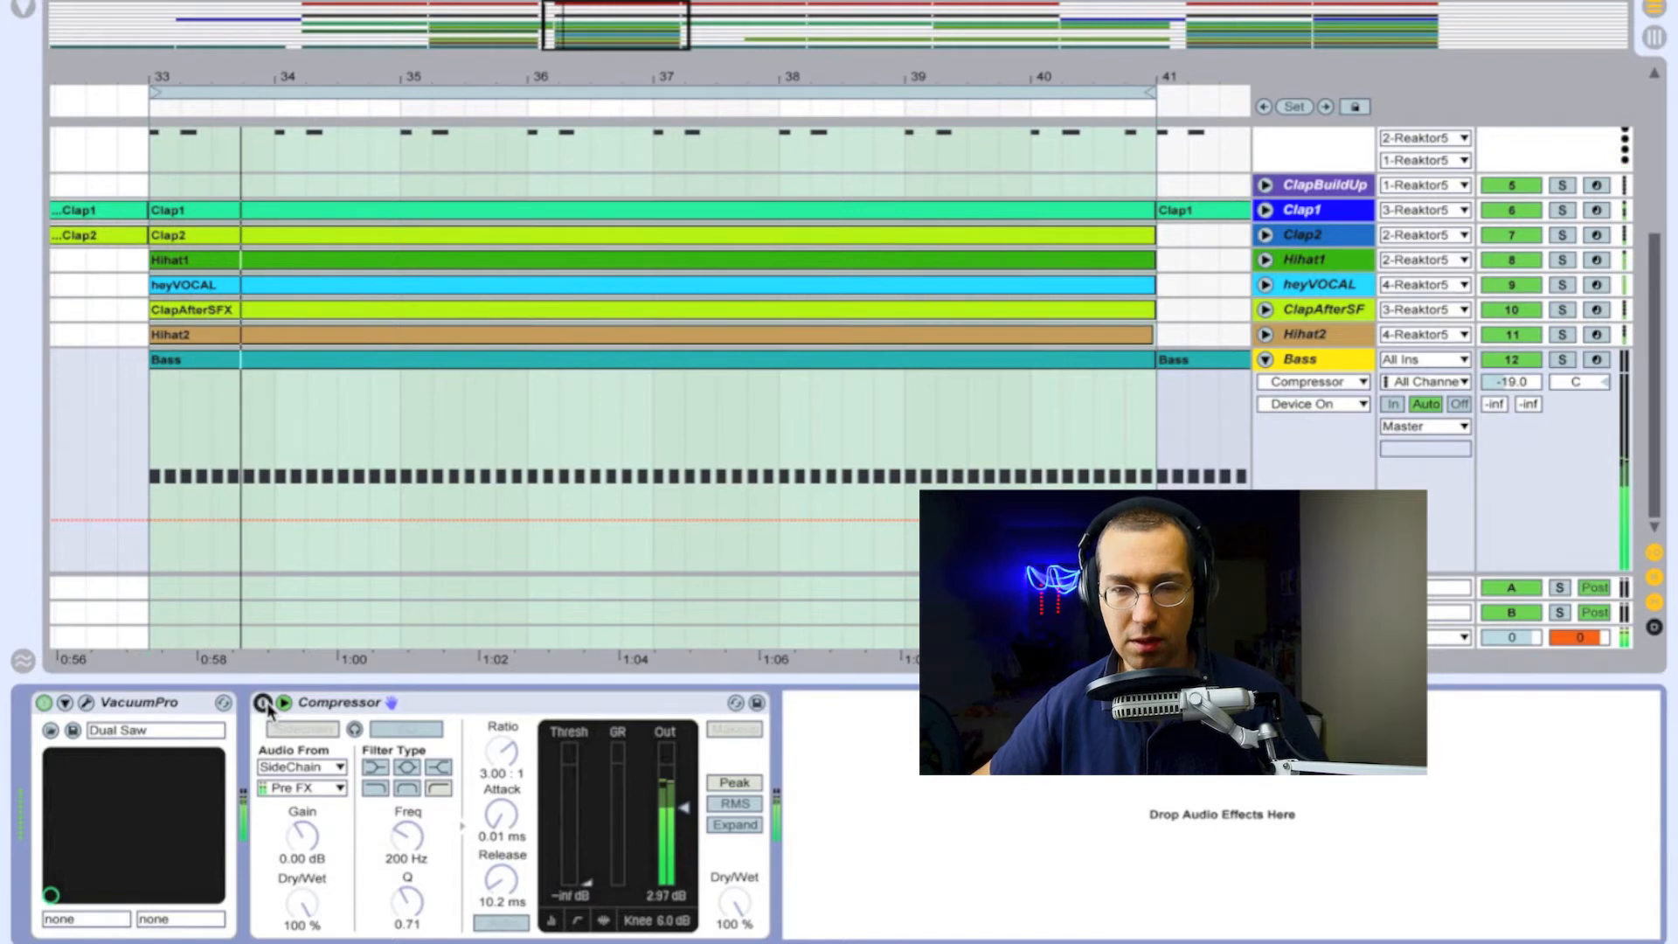
click(262, 702)
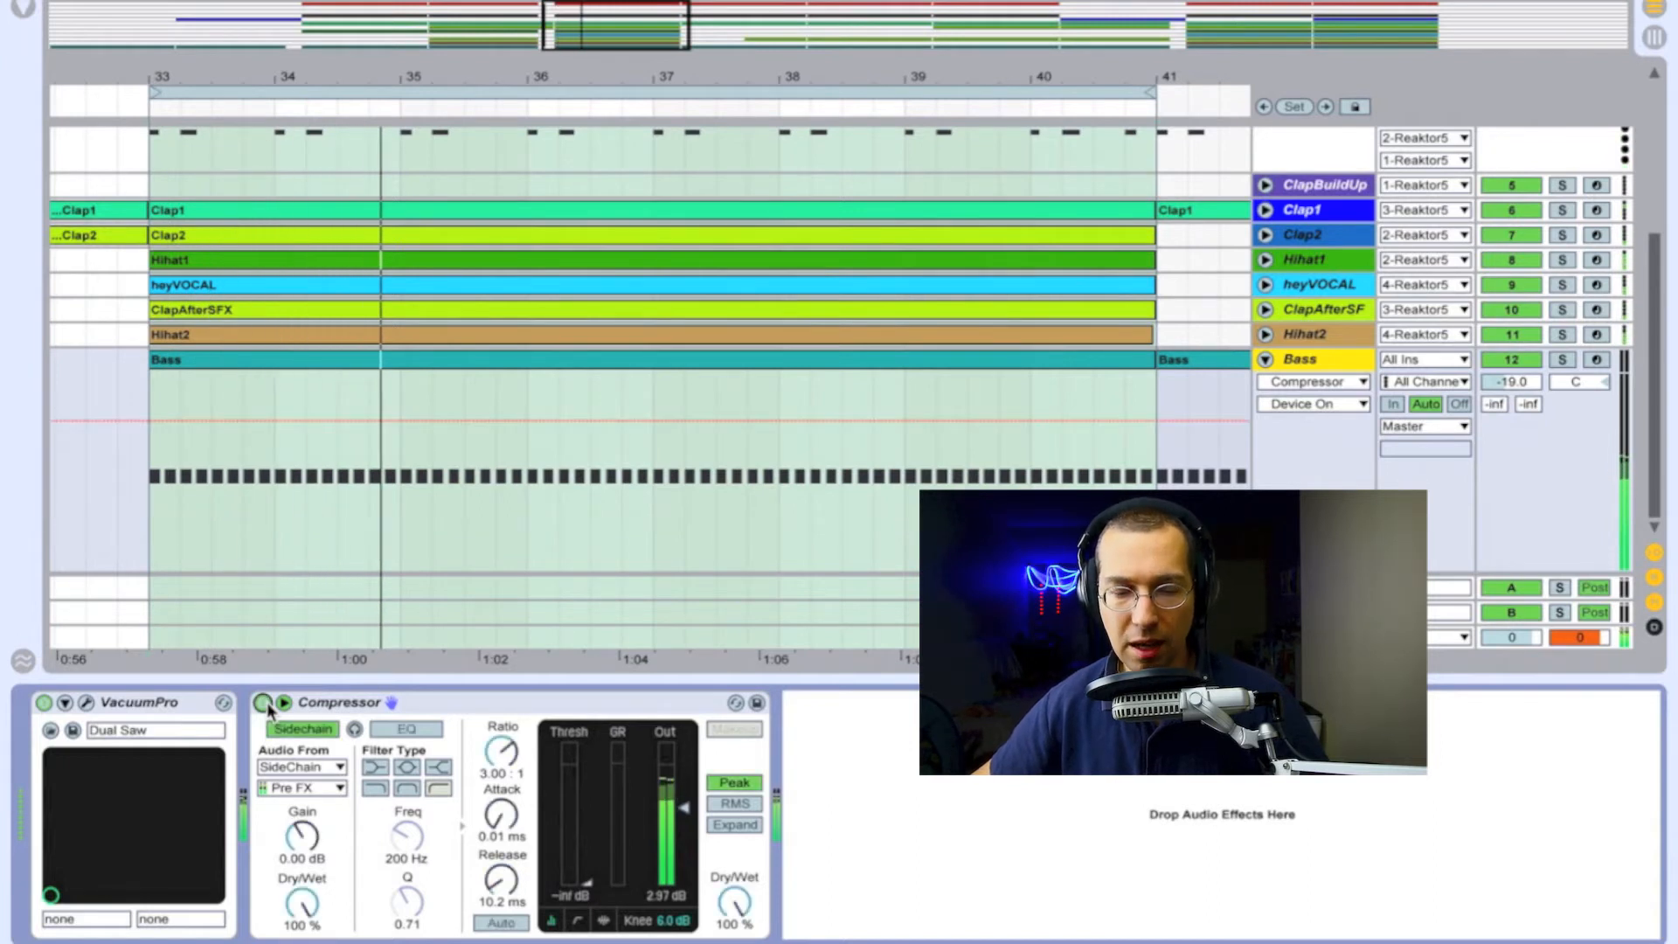